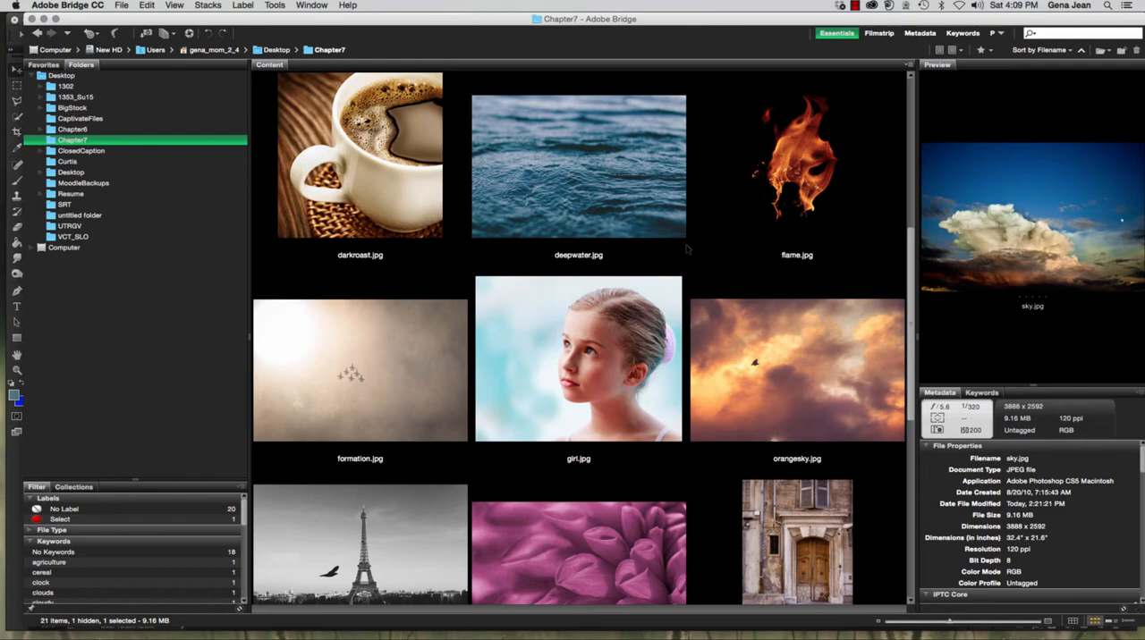
Open deepwater.jpg and clock.jpg from the Chapter7 folder in Bridge as Photoshop documents
left_click(580, 165)
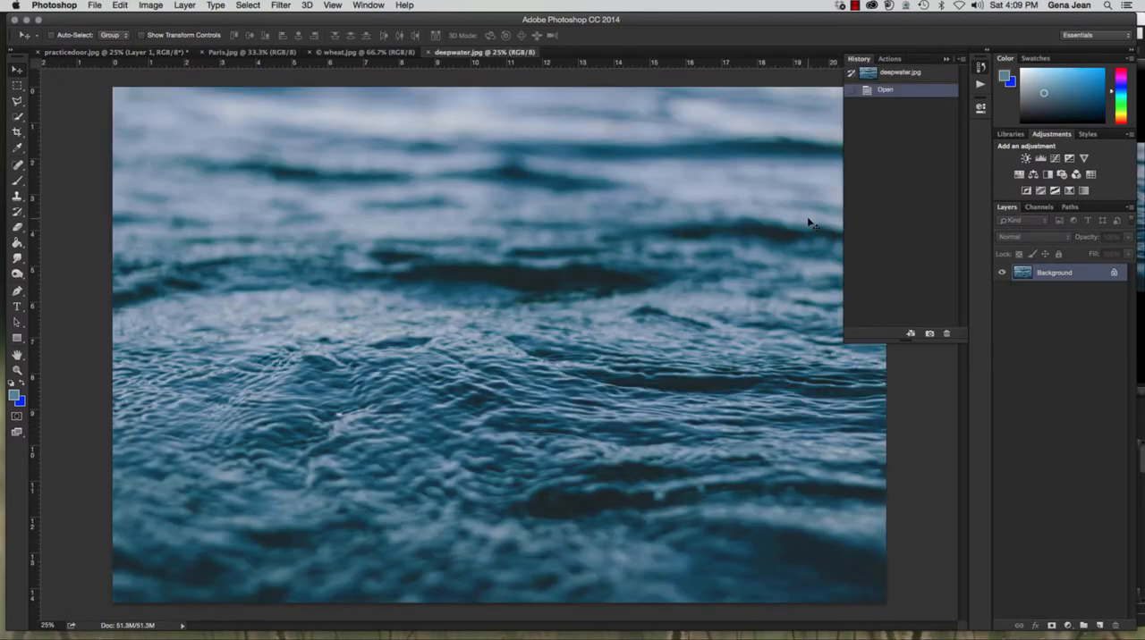
left_click(95, 6)
left_click(134, 42)
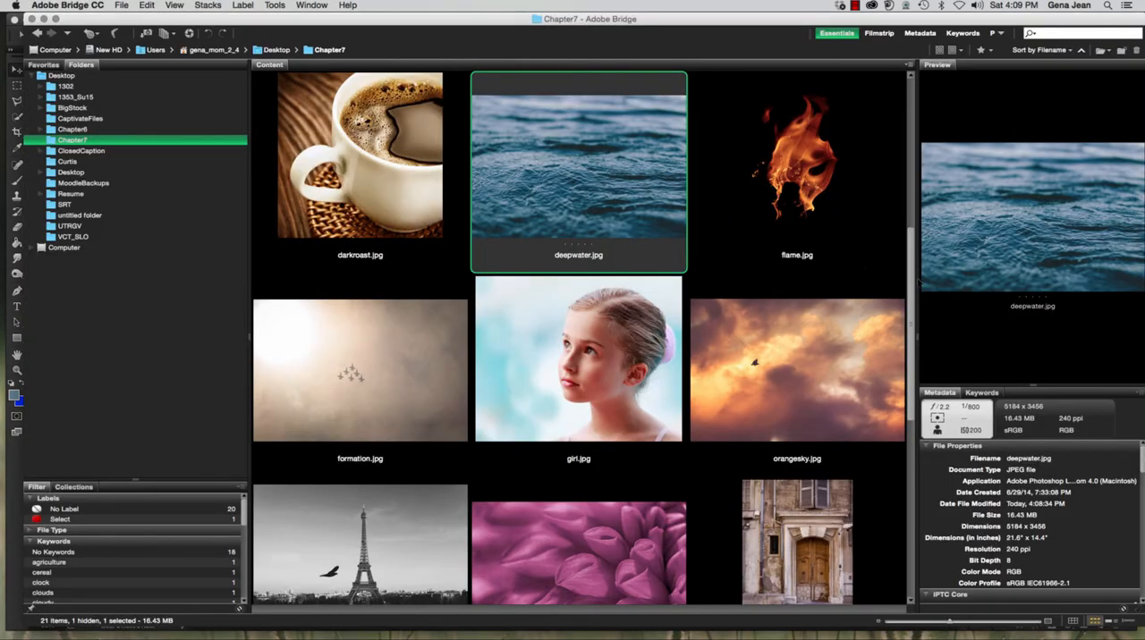
left_click_drag(911, 279, 910, 149)
left_click(787, 155)
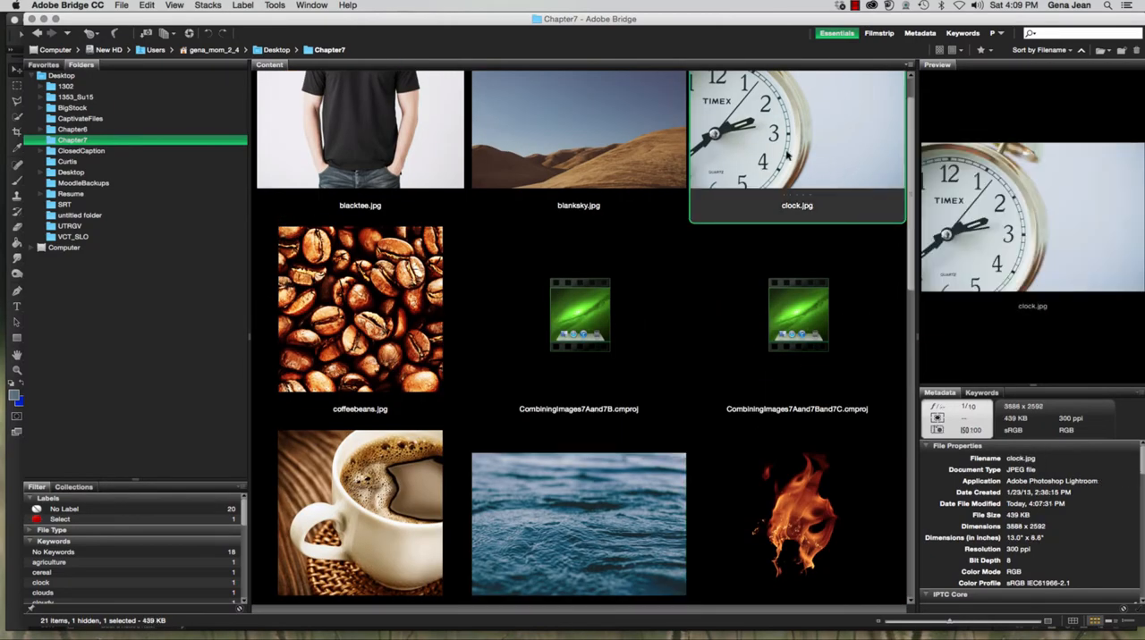
double_click(777, 155)
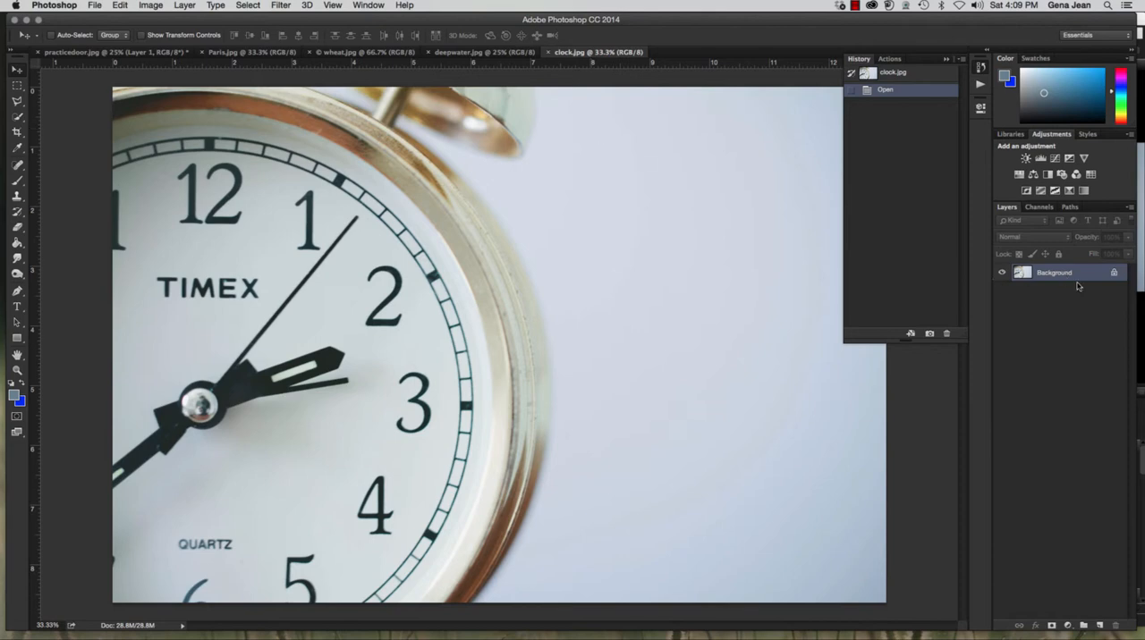
Duplicate the Background layer of clock.jpg and name the copy "clock"
key("super+j")
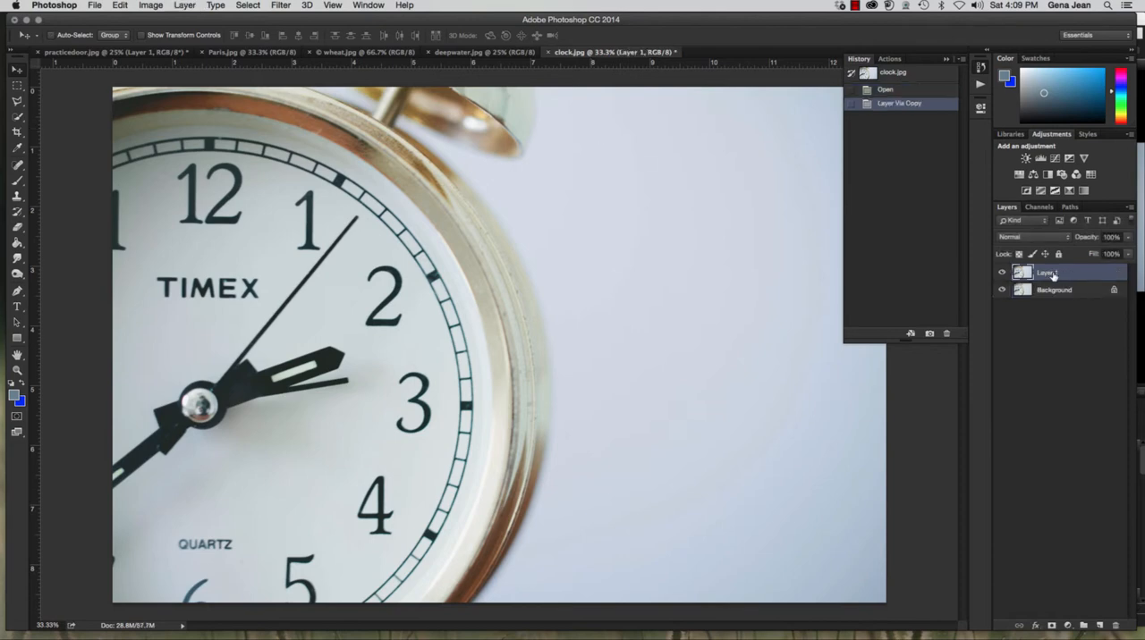
double_click(1046, 272)
type("clock")
key("Return")
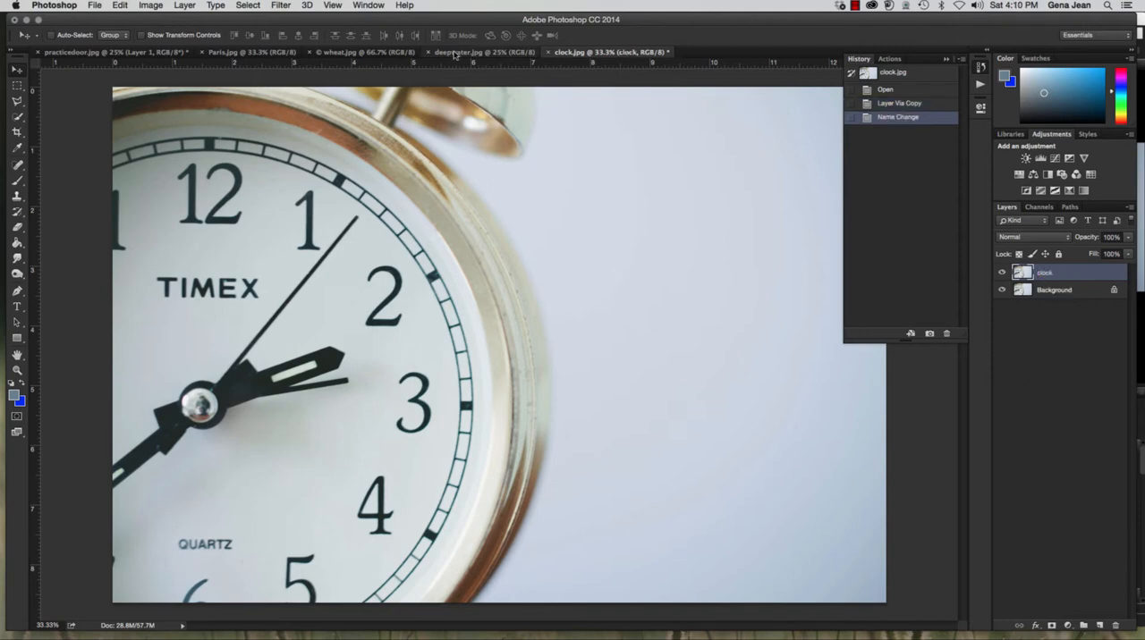
Copy the entire deepwater.jpg canvas and paste it into clock.jpg as a new layer
left_click(478, 52)
key("super+a")
key("super+d")
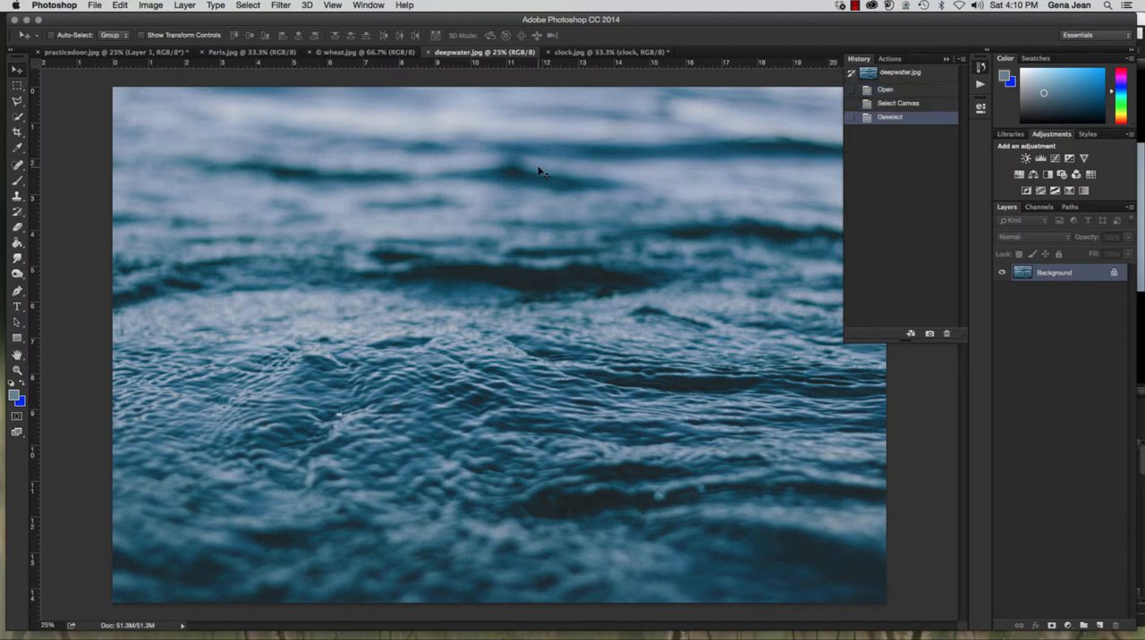
key("super+a")
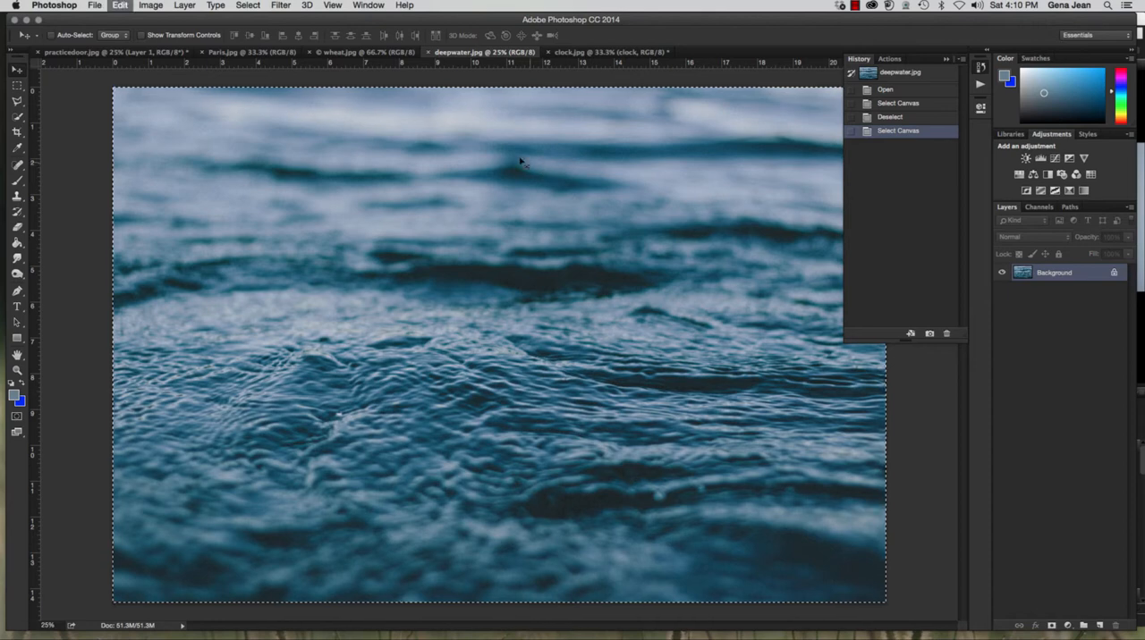
left_click(590, 53)
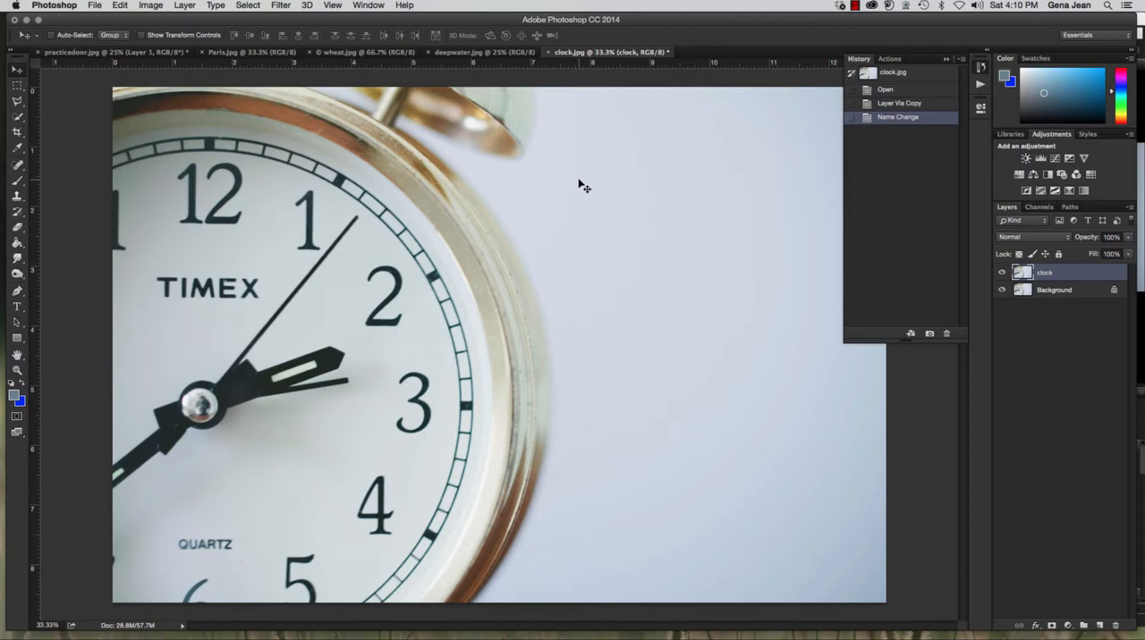
key("super+v")
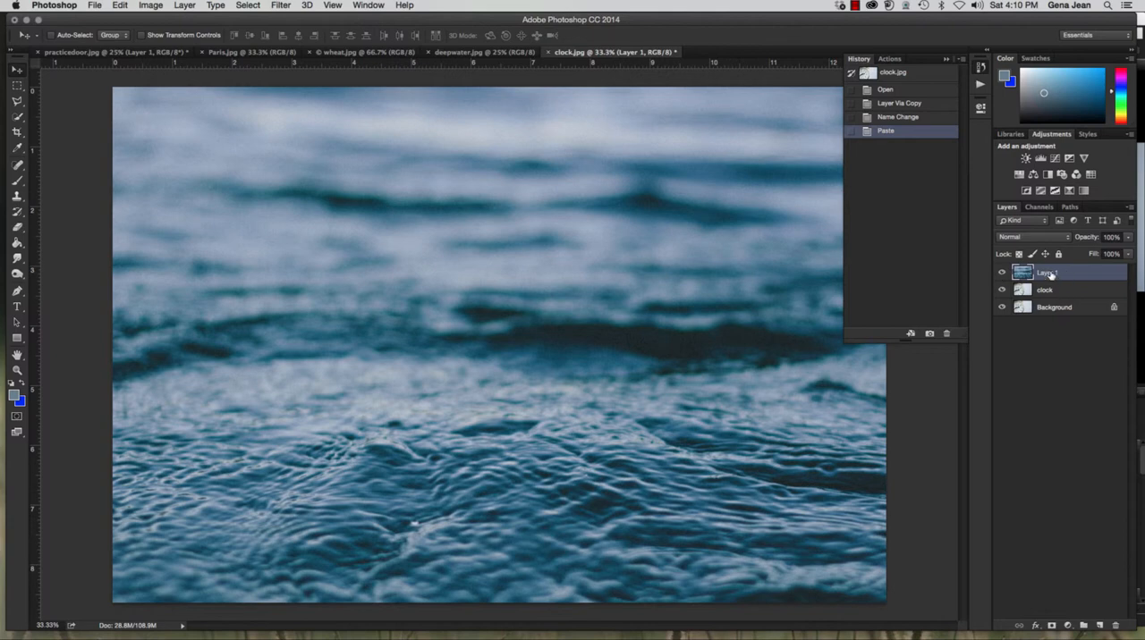
Rename the pasted layer "water"
double_click(1048, 274)
type("water")
key("Return")
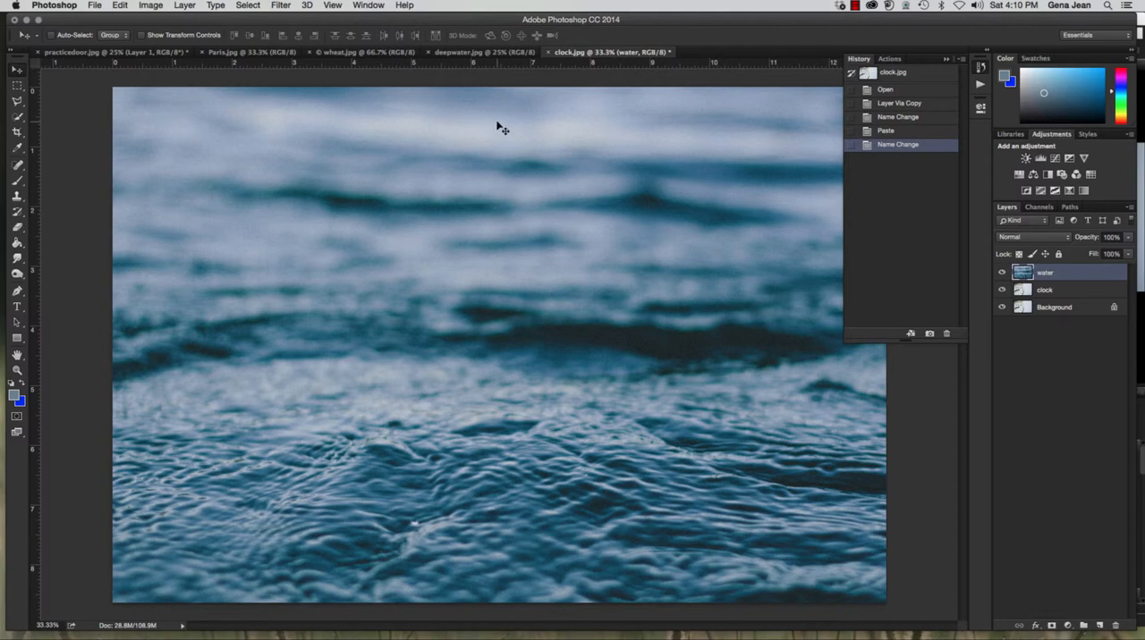
Move the clock layer above the water layer and add a layer mask to it
left_click(1053, 291)
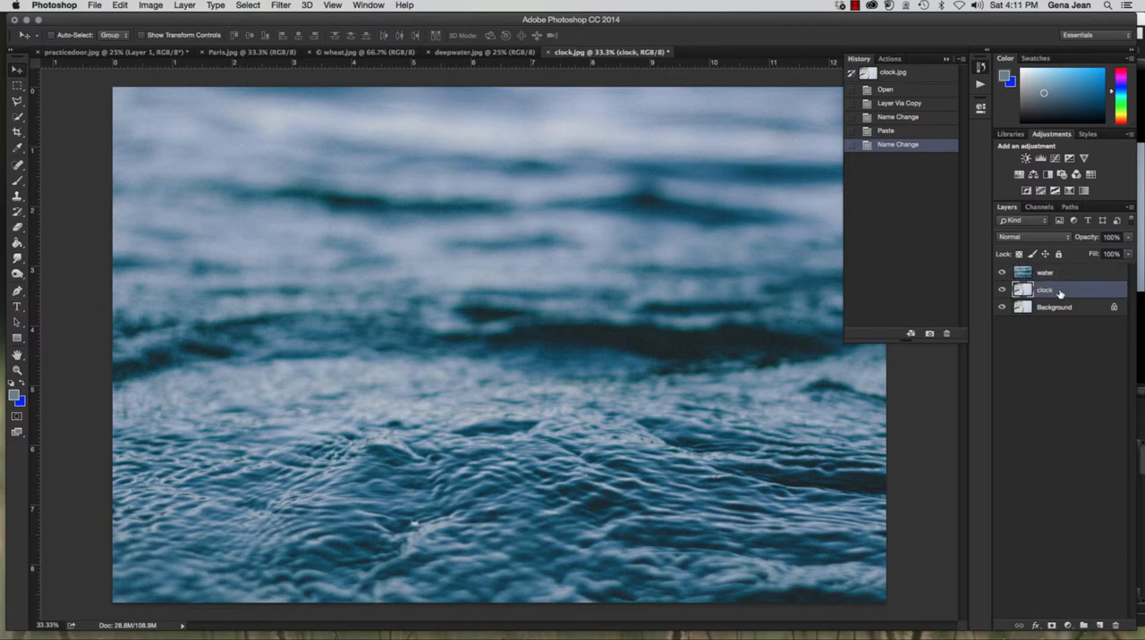
left_click_drag(1059, 293, 1053, 268)
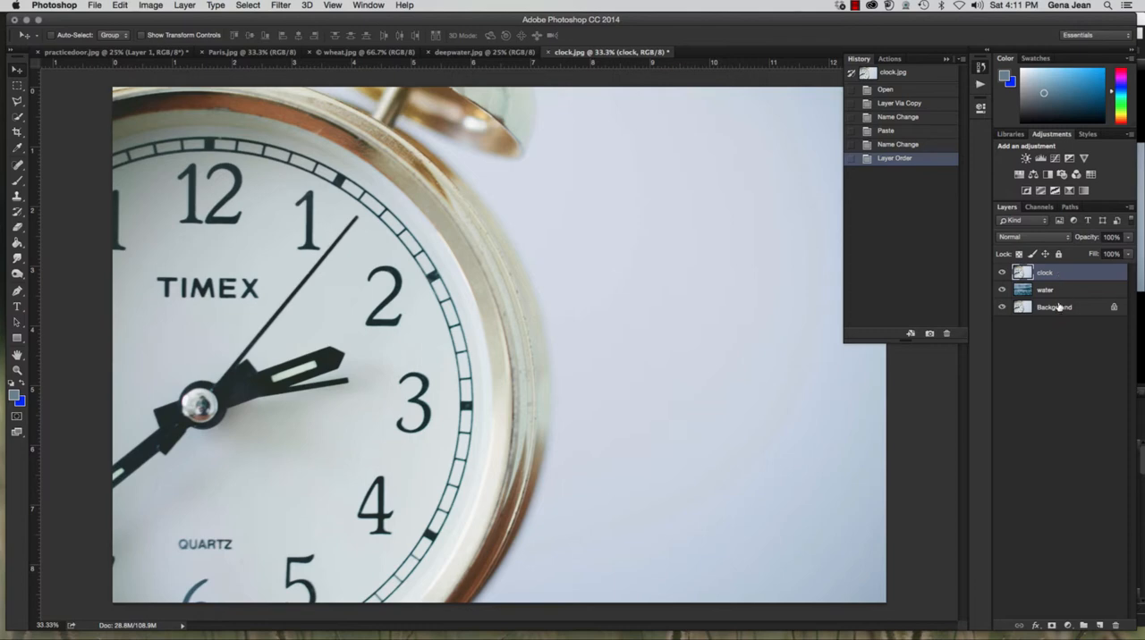
left_click(1051, 625)
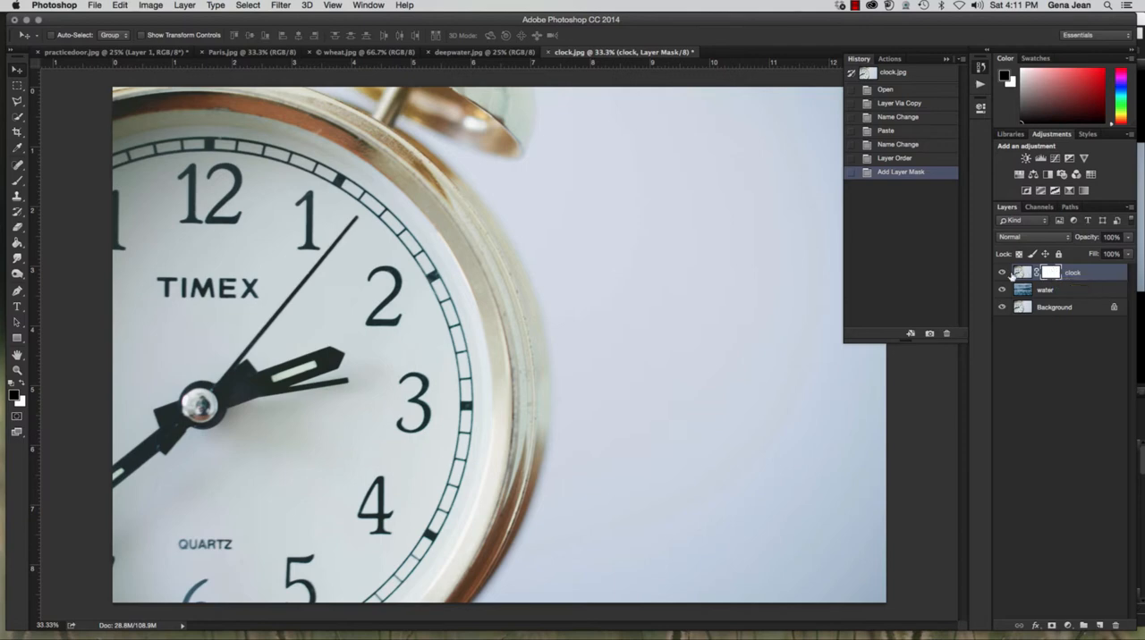
Make white the foreground color and set the Brush tool size to 100 px
left_click(14, 394)
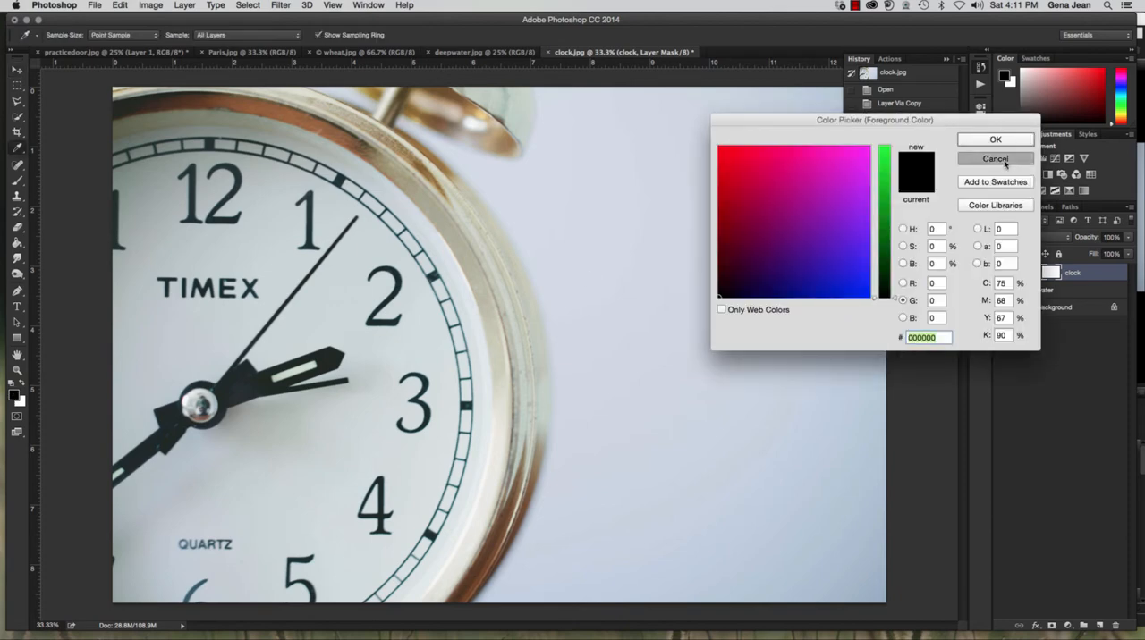
left_click(995, 159)
left_click(22, 383)
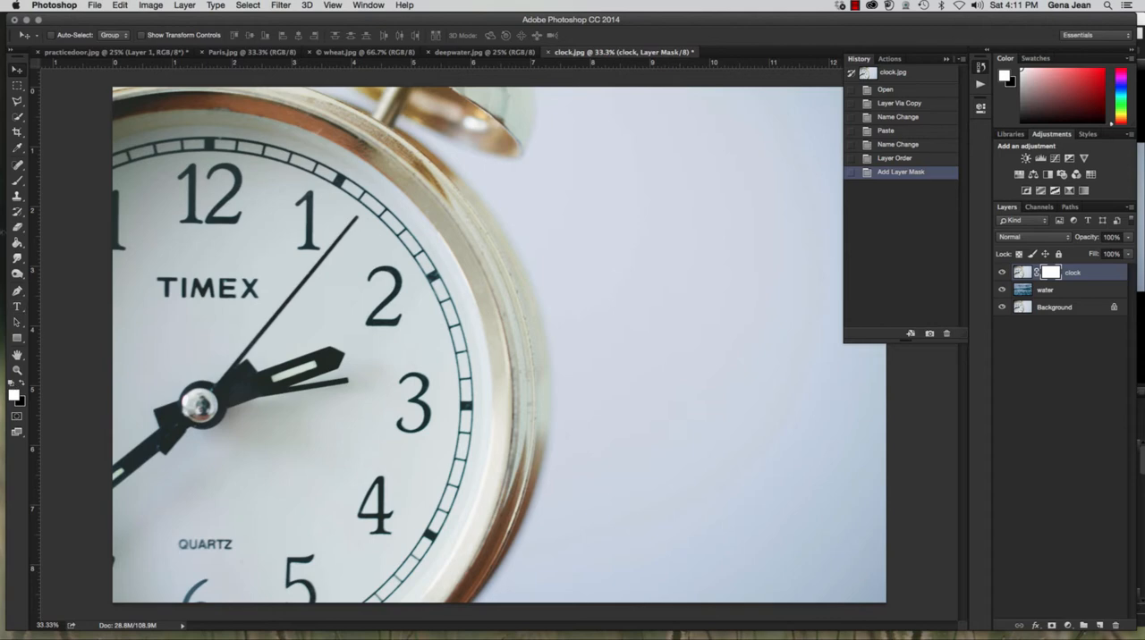
left_click(20, 183)
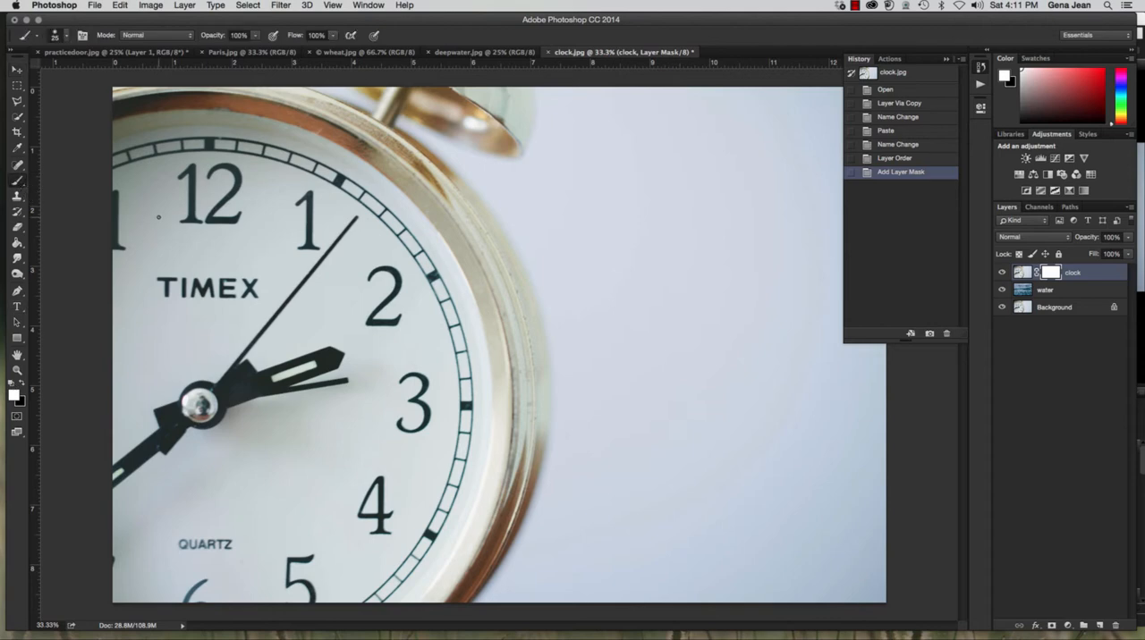
left_click(70, 38)
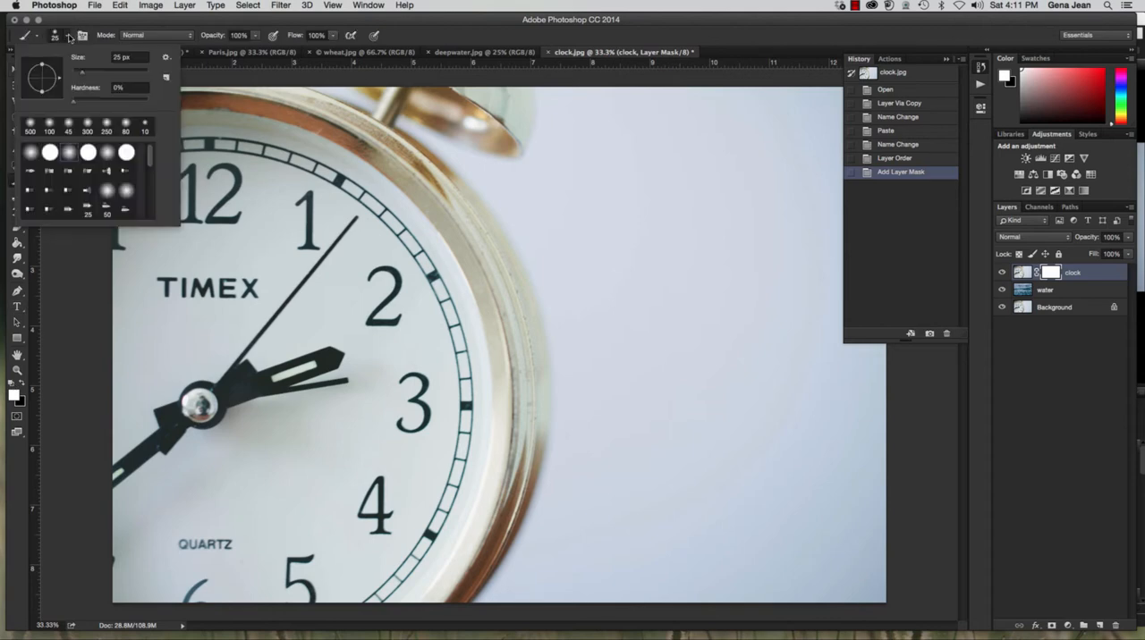
left_click(108, 75)
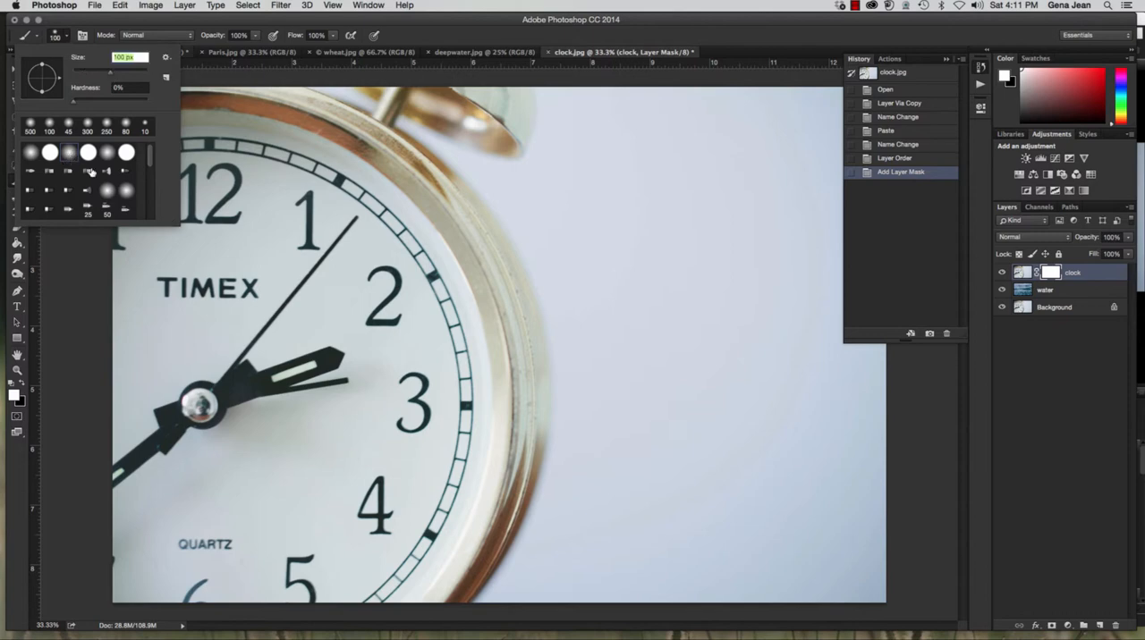
Try painting black on the clock's layer mask along the clock's outer edge and across the background, and undo that stroke
left_click(356, 125)
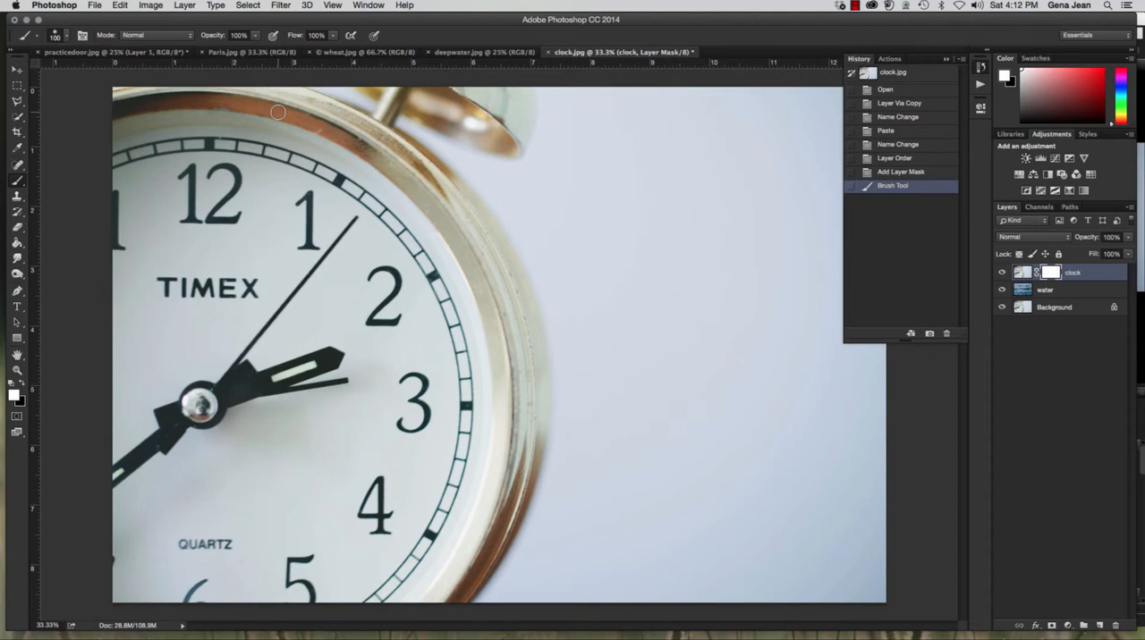
key("x")
mouse_move(430, 144)
left_mouse_down()
mouse_move(472, 183)
mouse_move(760, 185)
left_mouse_up()
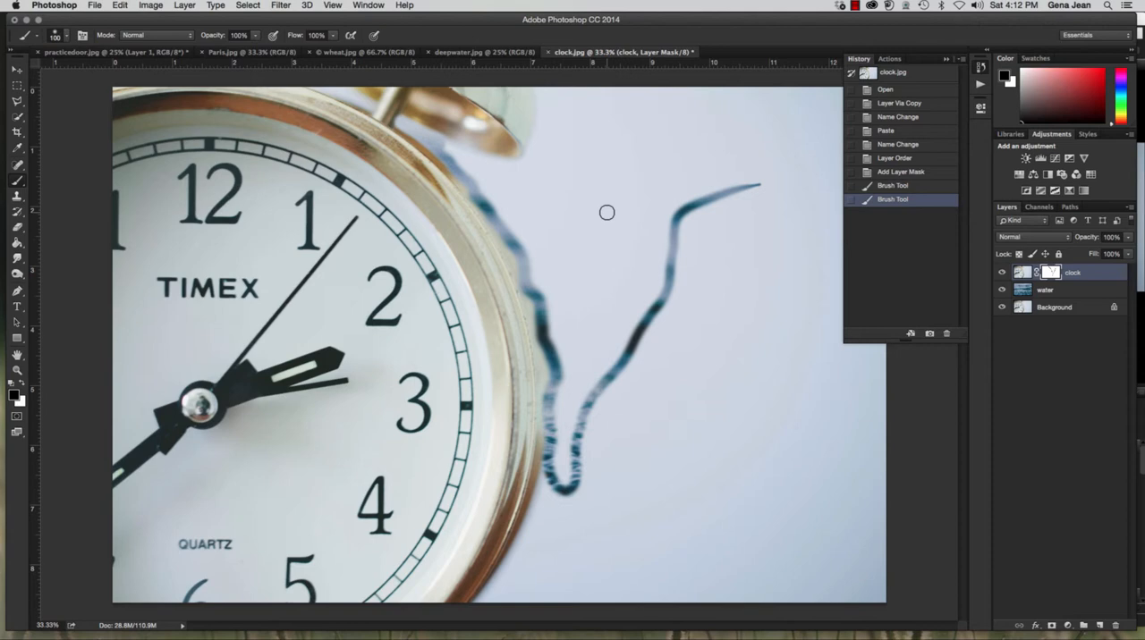
key("super+z")
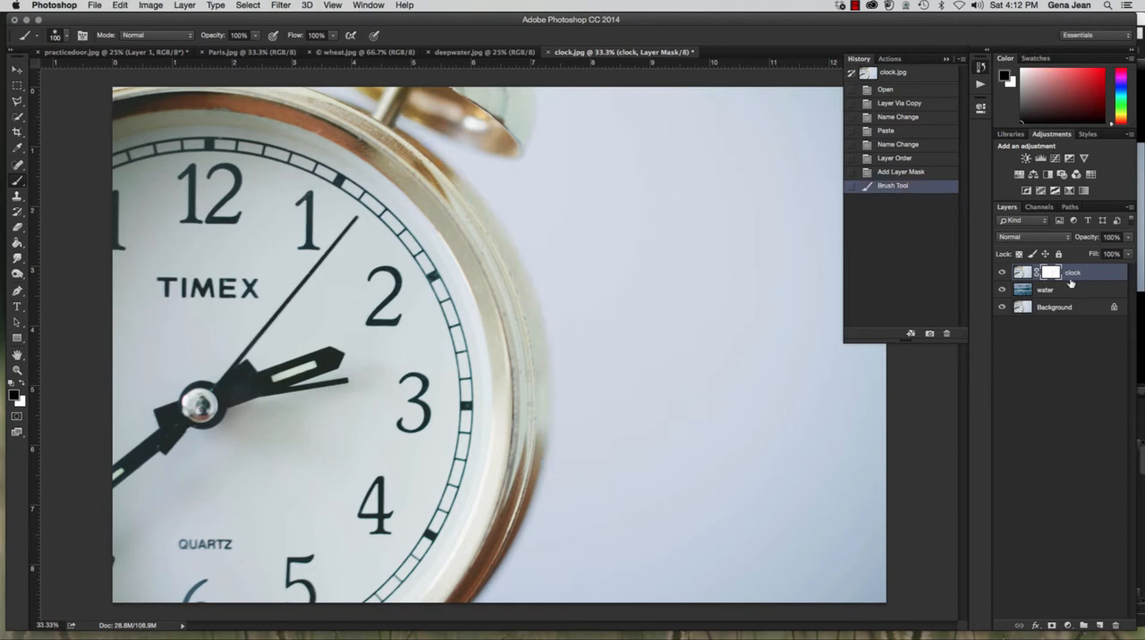
Set the Brush size to 508 px and target the clock layer's mask with black as foreground color
left_click(1023, 274)
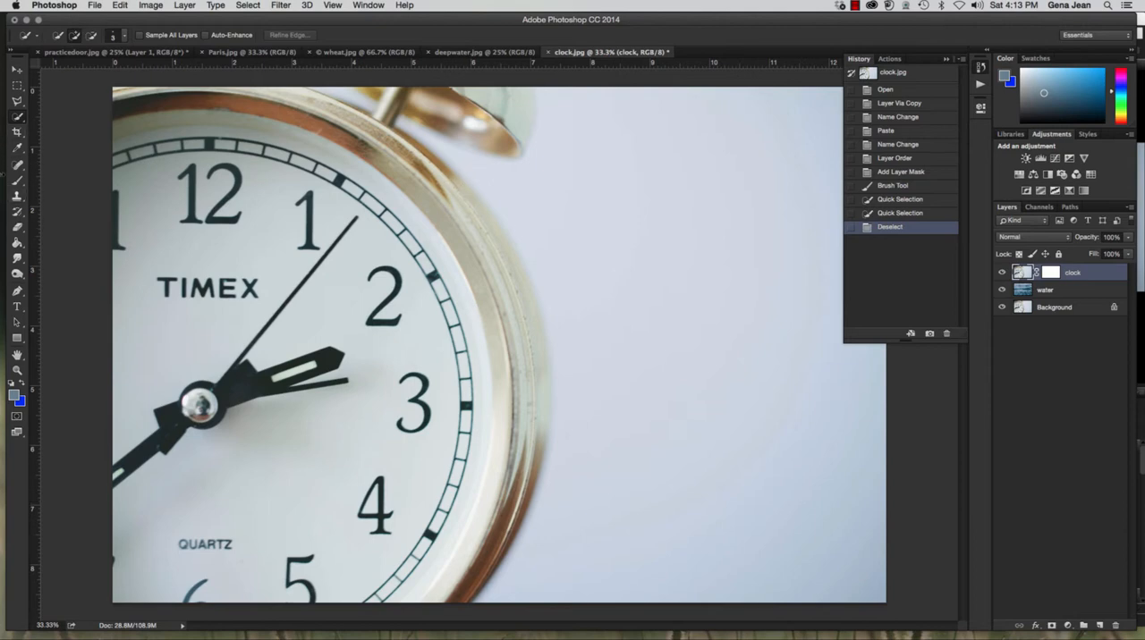
left_click(12, 185)
left_click(65, 36)
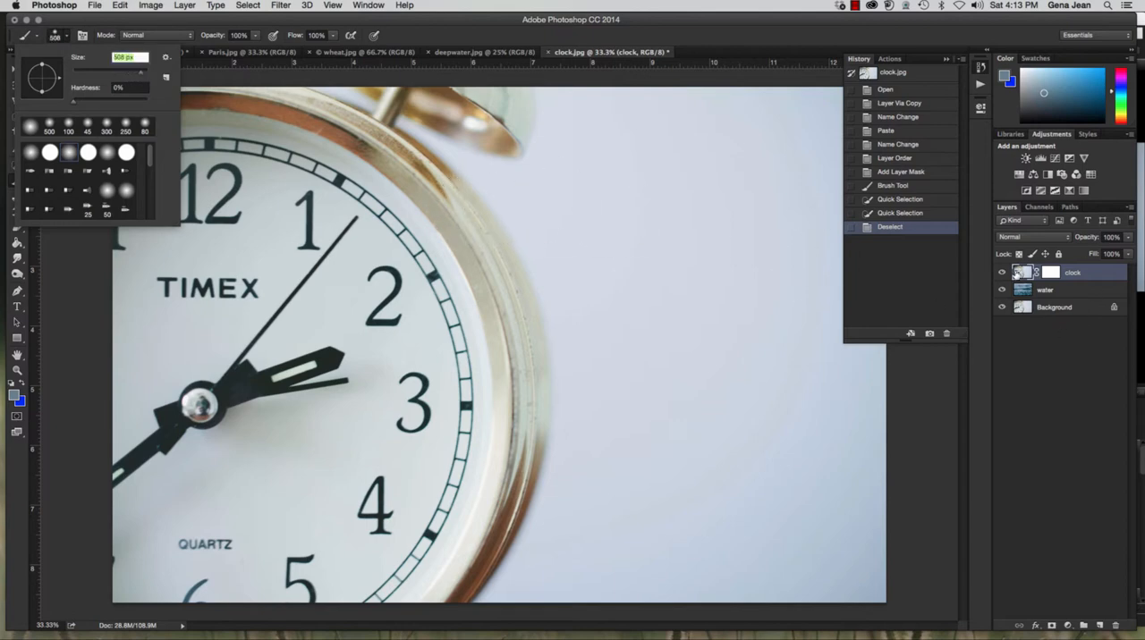
left_click(1064, 275)
left_click(1064, 275)
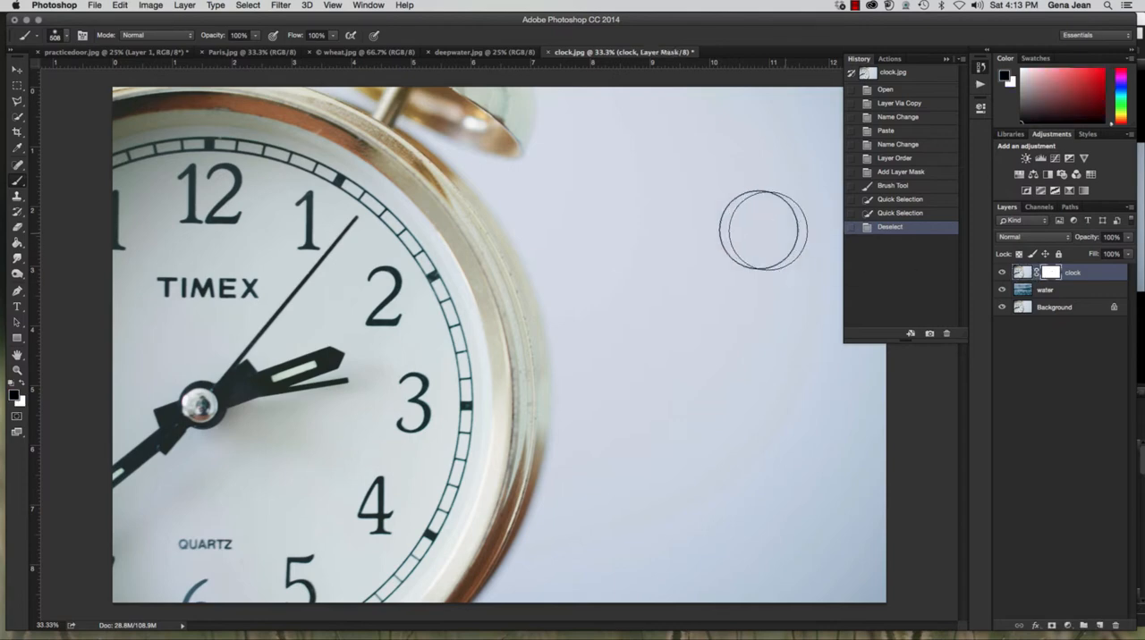
Paint black on the clock layer's mask over the pale background beside the clock to reveal the water
mouse_move(567, 167)
left_mouse_down()
mouse_move(647, 125)
mouse_move(672, 127)
mouse_move(689, 216)
mouse_move(721, 142)
mouse_move(692, 145)
mouse_move(788, 94)
mouse_move(856, 117)
mouse_move(788, 125)
mouse_move(650, 101)
mouse_move(788, 114)
mouse_move(840, 126)
left_mouse_up()
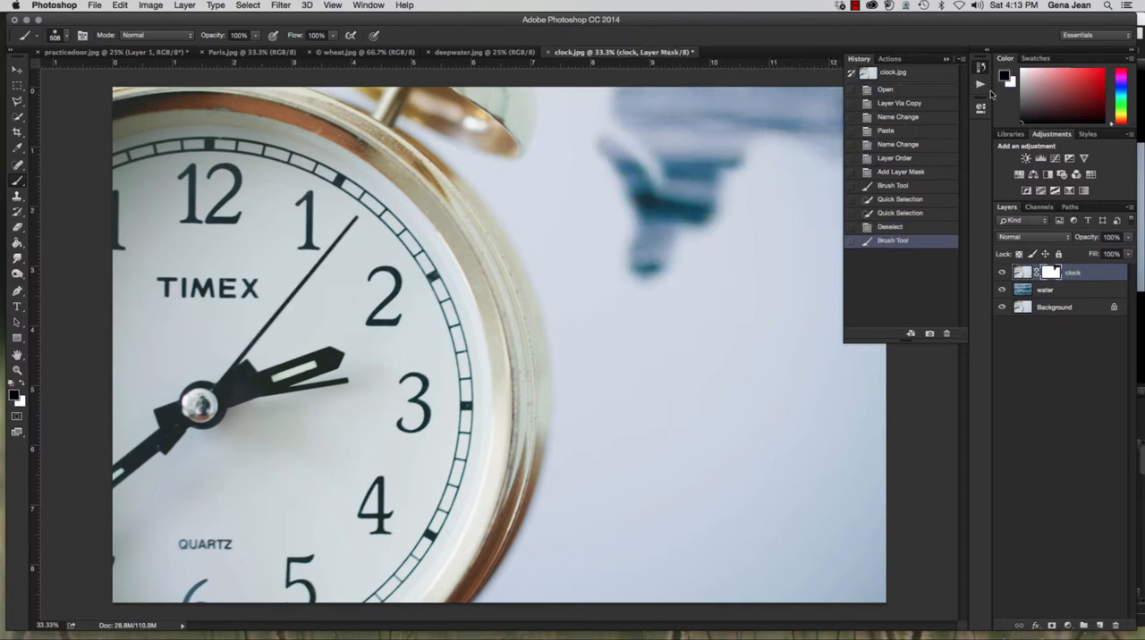
left_click(945, 60)
mouse_move(680, 112)
left_mouse_down()
mouse_move(736, 123)
mouse_move(701, 137)
mouse_move(880, 131)
mouse_move(851, 101)
mouse_move(845, 148)
mouse_move(608, 150)
mouse_move(847, 168)
mouse_move(648, 194)
mouse_move(842, 210)
mouse_move(637, 226)
mouse_move(732, 251)
mouse_move(613, 275)
mouse_move(854, 289)
mouse_move(722, 297)
mouse_move(943, 270)
mouse_move(935, 202)
mouse_move(869, 193)
mouse_move(756, 290)
mouse_move(875, 254)
mouse_move(861, 271)
mouse_move(690, 413)
mouse_move(610, 460)
mouse_move(795, 338)
mouse_move(686, 378)
mouse_move(603, 431)
mouse_move(857, 343)
mouse_move(718, 418)
mouse_move(942, 300)
mouse_move(751, 373)
mouse_move(832, 367)
mouse_move(808, 400)
mouse_move(814, 433)
mouse_move(870, 452)
mouse_move(827, 507)
mouse_move(870, 538)
mouse_move(850, 597)
mouse_move(730, 590)
mouse_move(508, 620)
mouse_move(652, 535)
mouse_move(758, 441)
mouse_move(587, 556)
mouse_move(679, 535)
mouse_move(889, 440)
mouse_move(658, 547)
mouse_move(607, 589)
mouse_move(864, 511)
mouse_move(720, 559)
mouse_move(839, 543)
mouse_move(744, 586)
mouse_move(866, 555)
mouse_move(791, 478)
mouse_move(775, 480)
mouse_move(805, 462)
mouse_move(659, 461)
mouse_move(639, 490)
mouse_move(545, 536)
mouse_move(577, 539)
mouse_move(650, 515)
mouse_move(640, 471)
mouse_move(695, 274)
mouse_move(581, 362)
mouse_move(637, 347)
mouse_move(478, 582)
mouse_move(590, 525)
mouse_move(521, 543)
left_mouse_up()
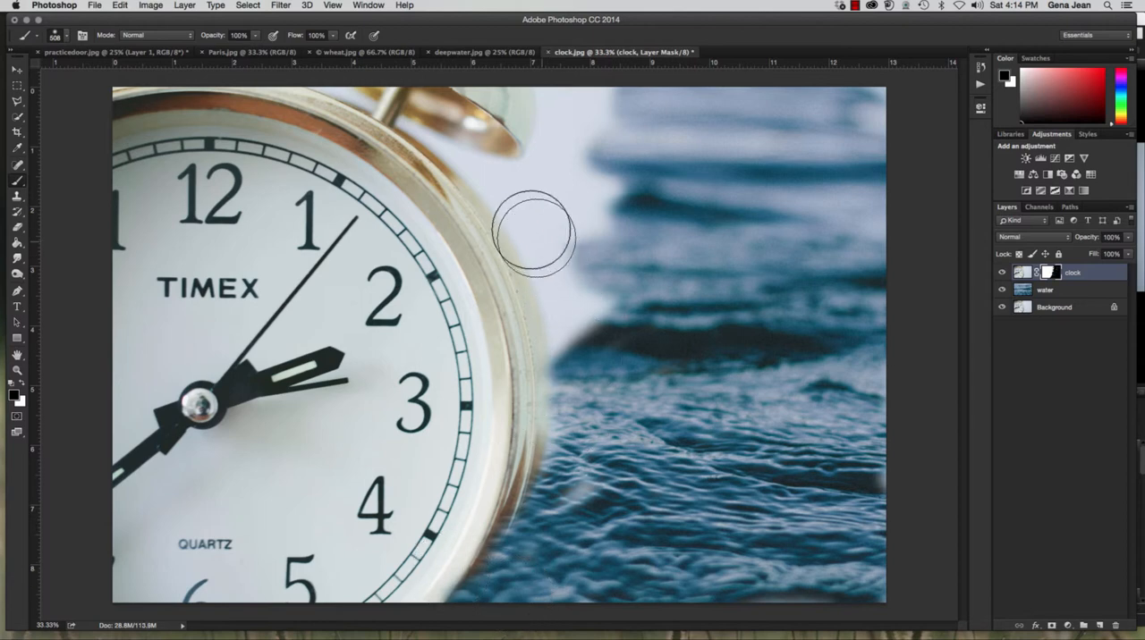
mouse_move(525, 198)
left_mouse_down()
mouse_move(575, 250)
mouse_move(604, 334)
mouse_move(573, 360)
mouse_move(555, 296)
mouse_move(499, 199)
mouse_move(555, 307)
mouse_move(540, 343)
mouse_move(535, 434)
mouse_move(495, 502)
mouse_move(476, 581)
mouse_move(536, 531)
mouse_move(542, 485)
mouse_move(528, 472)
mouse_move(486, 541)
mouse_move(582, 145)
mouse_move(568, 108)
mouse_move(615, 103)
mouse_move(555, 111)
mouse_move(543, 102)
mouse_move(578, 112)
mouse_move(589, 180)
mouse_move(553, 174)
mouse_move(555, 186)
mouse_move(632, 200)
mouse_move(601, 209)
mouse_move(537, 216)
mouse_move(455, 200)
mouse_move(478, 174)
mouse_move(373, 140)
mouse_move(566, 137)
mouse_move(517, 120)
mouse_move(749, 206)
left_mouse_up()
Paint white on the mask with a 90 px brush to restore the clock's upper rim near the bell
key("super+minus")
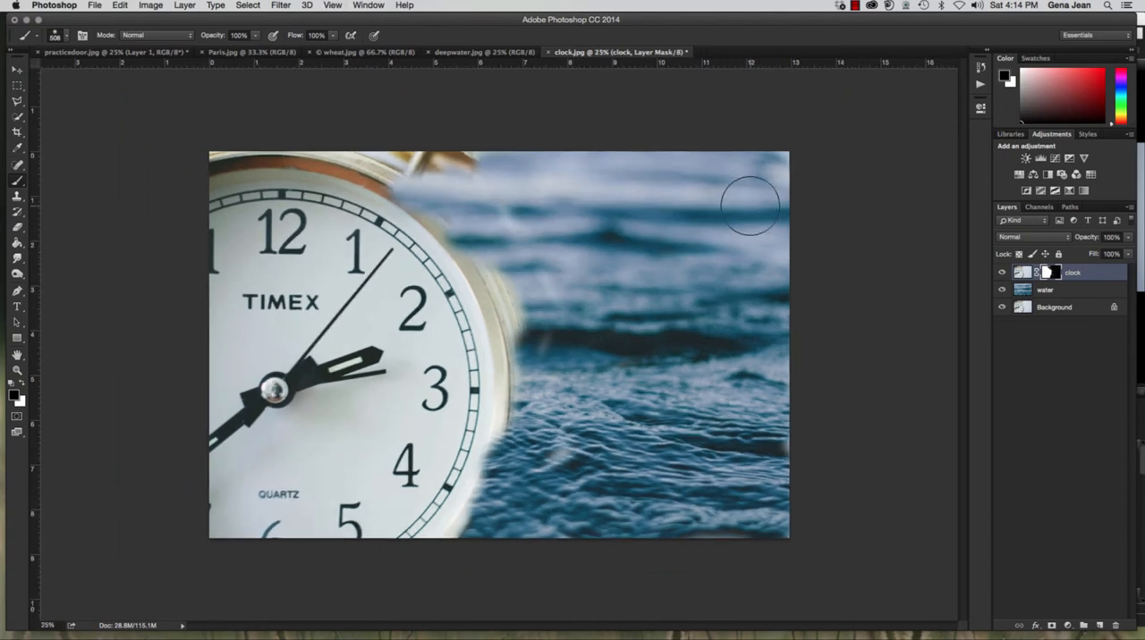
key("bracketleft")
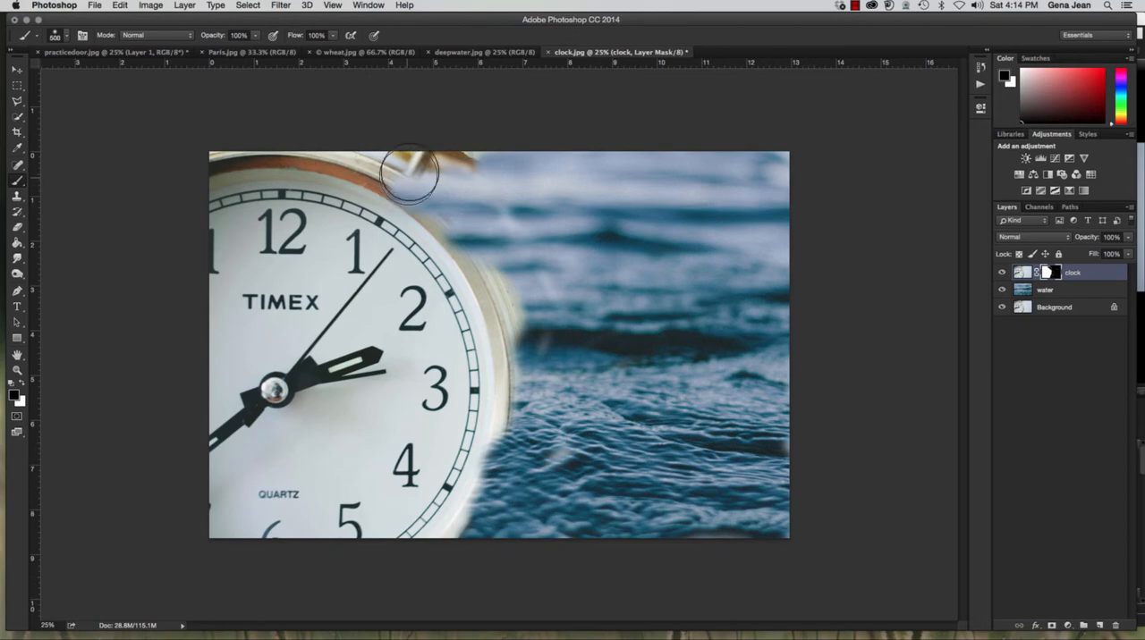
key("bracketleft")
key("bracketleft")
key("bracketleft")
key("bracketleft")
key("bracketleft")
key("bracketleft")
key("bracketleft")
key("x")
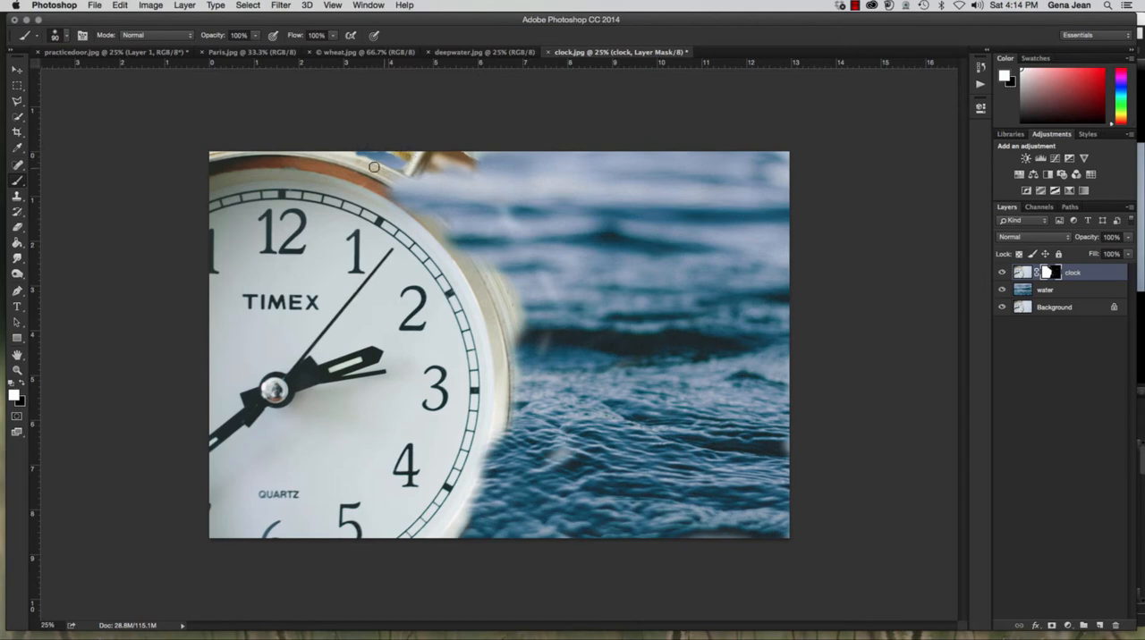
left_click_drag(414, 184, 481, 240)
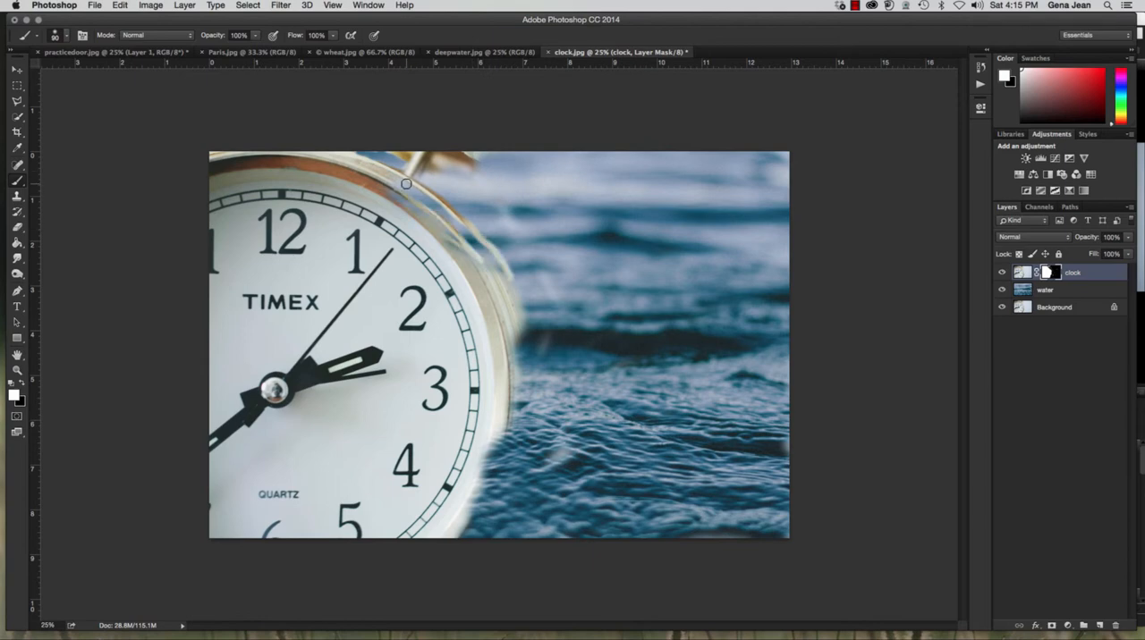
Restore the rest of the clock's rim and bell by painting white on the mask with a 250 px brush
key("bracketright")
key("bracketright")
key("bracketright")
key("bracketright")
key("bracketright")
key("bracketright")
left_click_drag(469, 232, 502, 333)
mouse_move(500, 380)
left_mouse_down()
mouse_move(497, 467)
mouse_move(439, 563)
mouse_move(500, 463)
mouse_move(498, 376)
mouse_move(500, 456)
mouse_move(483, 503)
mouse_move(500, 443)
mouse_move(498, 392)
mouse_move(510, 469)
mouse_move(514, 312)
mouse_move(510, 488)
left_mouse_up()
mouse_move(533, 390)
left_mouse_down()
mouse_move(522, 268)
mouse_move(539, 436)
left_mouse_up()
mouse_move(519, 268)
left_mouse_down()
mouse_move(487, 211)
mouse_move(453, 182)
left_mouse_up()
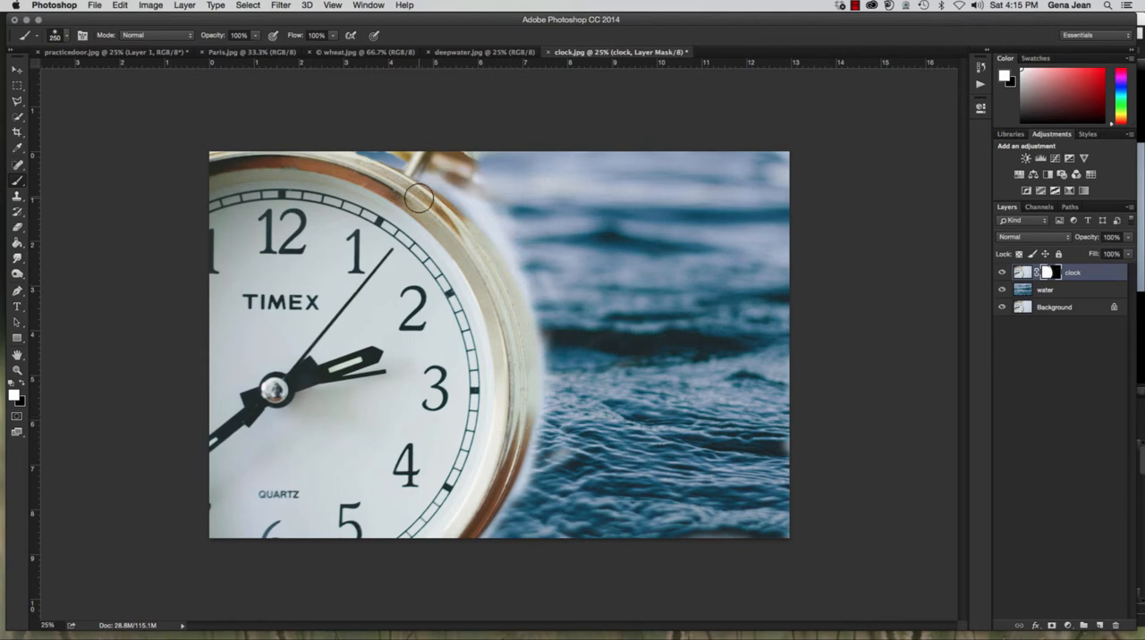
left_click_drag(390, 154, 346, 153)
Mask out the pale halo beside the clock with black, and restore the lower rim in white with a 300 px brush
key("x")
key("bracketleft")
key("bracketleft")
key("bracketleft")
key("bracketleft")
key("bracketleft")
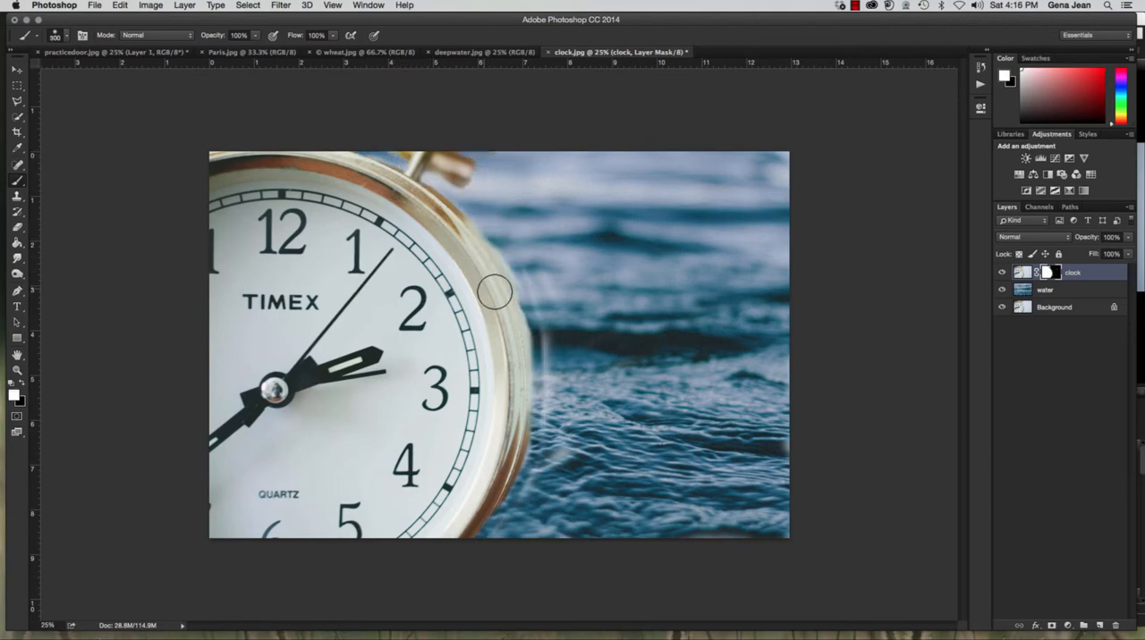
mouse_move(508, 324)
left_mouse_down()
mouse_move(510, 378)
mouse_move(504, 299)
mouse_move(517, 388)
mouse_move(505, 477)
mouse_move(461, 571)
left_mouse_up()
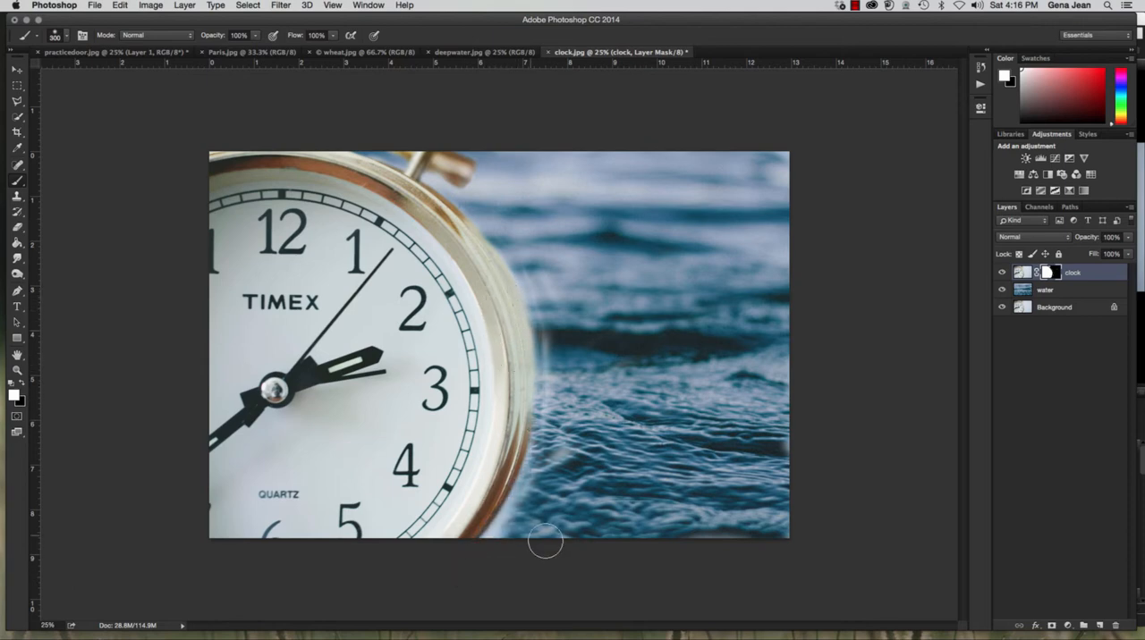
Paint black on the mask with the 300 px brush along the clock's outer rim to clear the remaining halo
key("x")
mouse_move(466, 186)
left_mouse_down()
mouse_move(502, 248)
mouse_move(545, 371)
mouse_move(528, 545)
mouse_move(505, 602)
left_mouse_up()
mouse_move(547, 458)
left_mouse_down()
mouse_move(510, 535)
mouse_move(465, 575)
left_mouse_up()
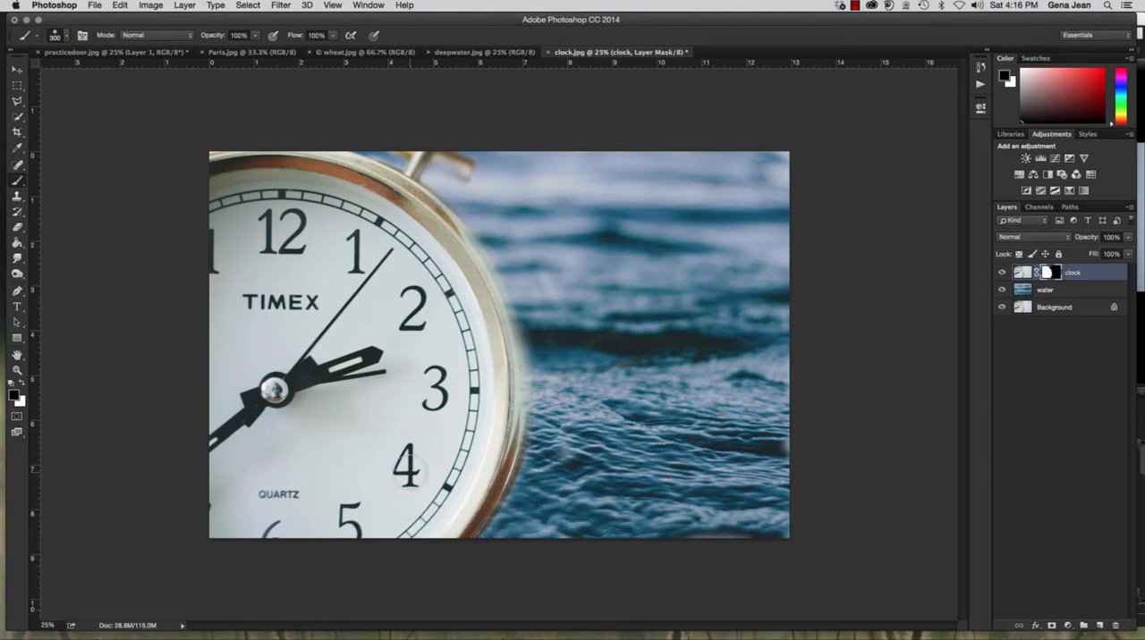
Paint white on the clock layer's mask with the 300 px brush along the rim to restore its edge
key("x")
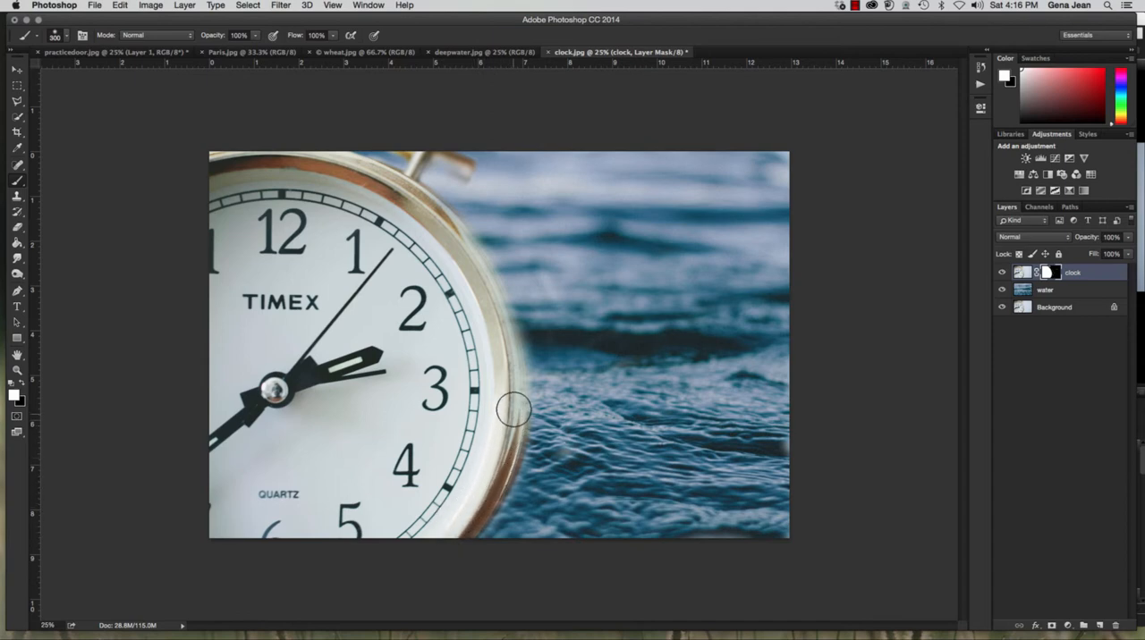
mouse_move(513, 410)
left_mouse_down()
mouse_move(472, 252)
mouse_move(420, 196)
mouse_move(316, 147)
mouse_move(224, 143)
left_mouse_up()
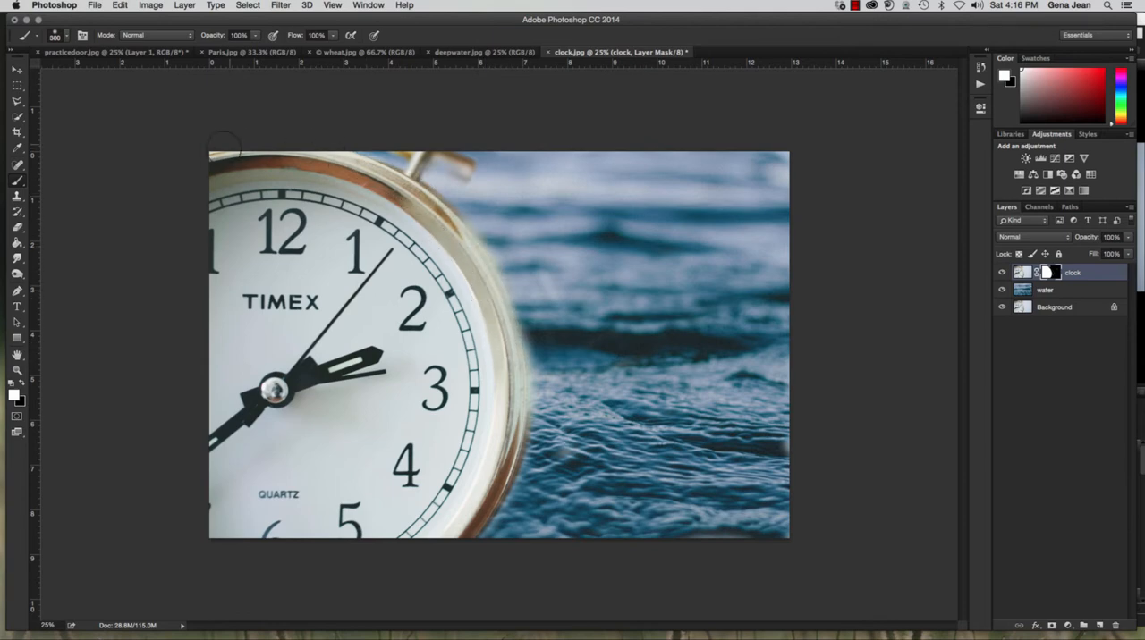
mouse_move(416, 194)
left_mouse_down()
mouse_move(466, 255)
mouse_move(507, 380)
mouse_move(496, 474)
mouse_move(460, 557)
left_mouse_up()
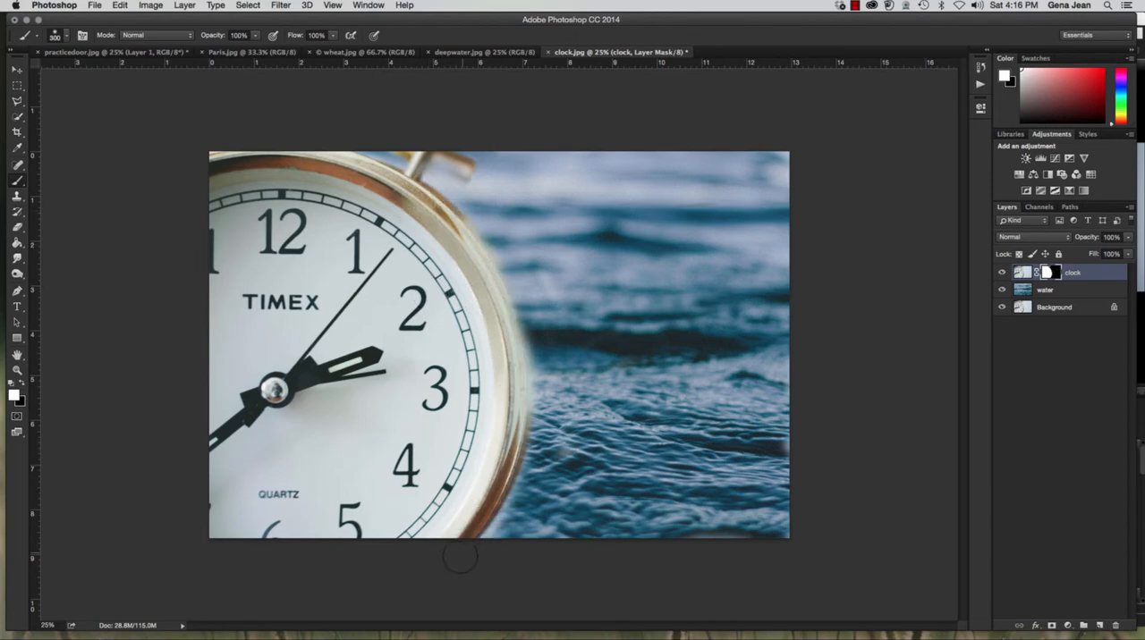
Paint black on the mask with a 200 px brush just outside the clock's lower rim to clear the remaining halo
key("x")
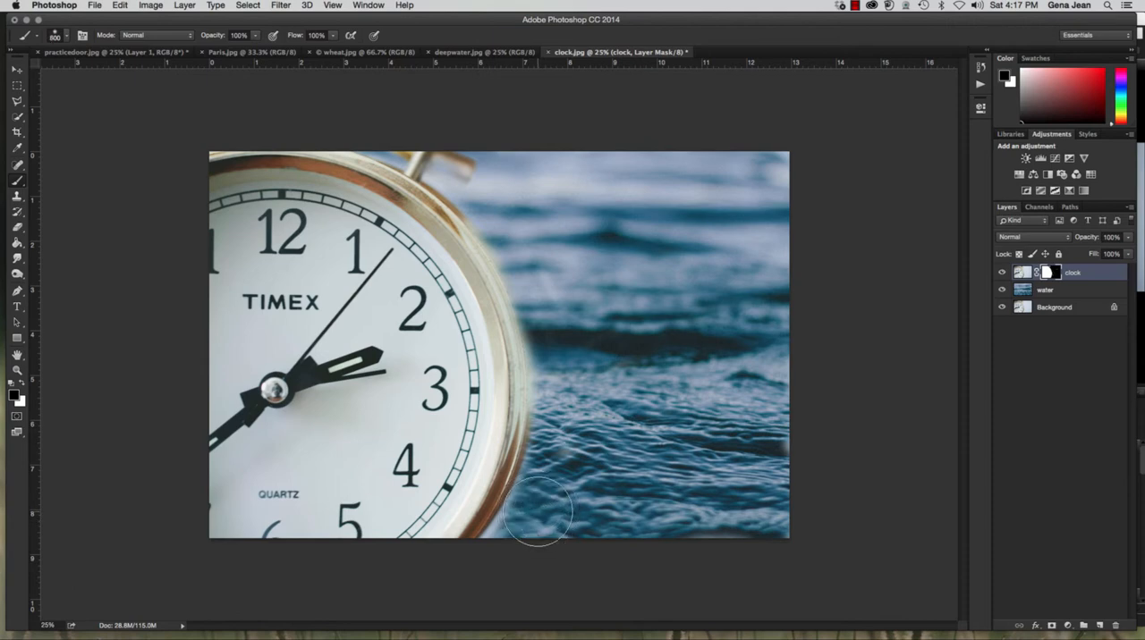
key("bracketleft")
key("bracketleft")
left_click_drag(487, 545, 530, 492)
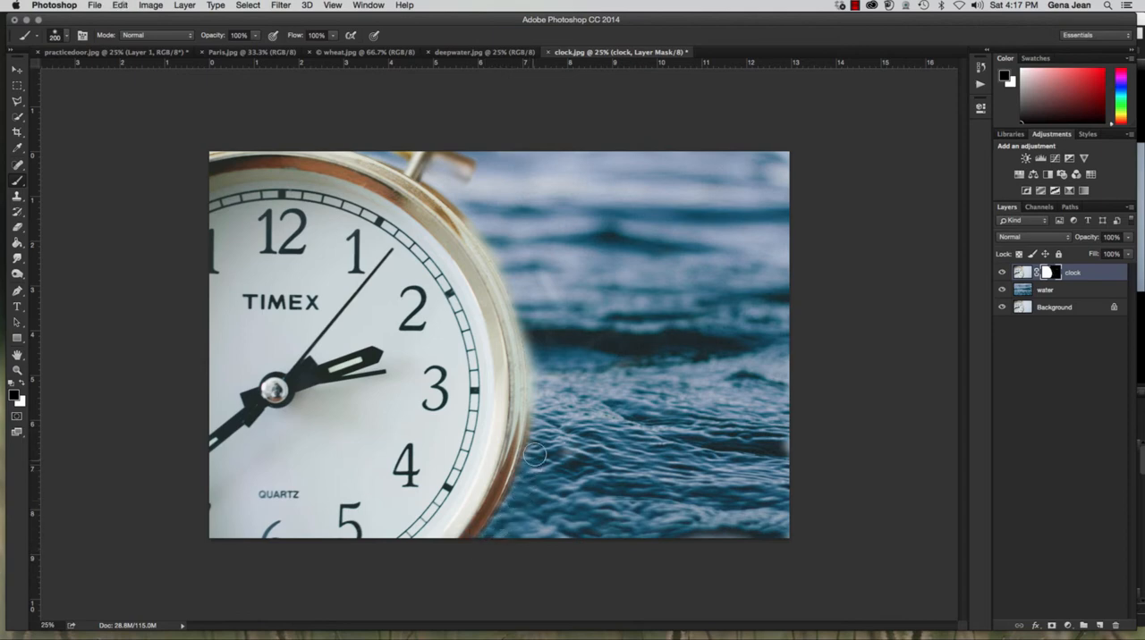
left_click_drag(539, 437, 532, 318)
key("x")
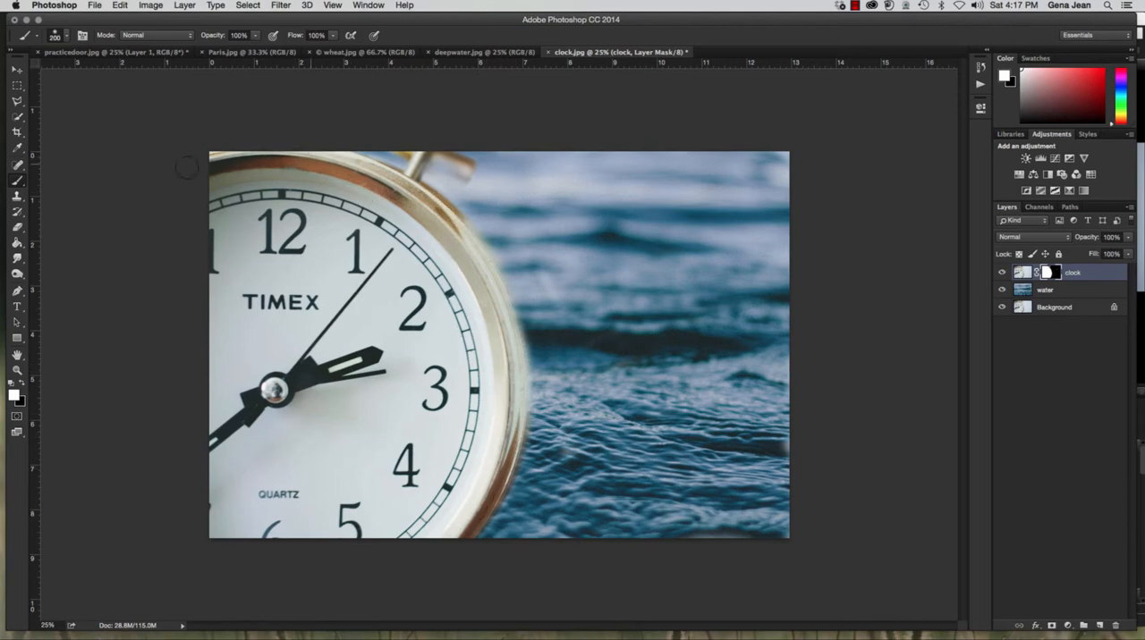
key("super+minus")
key("super+minus")
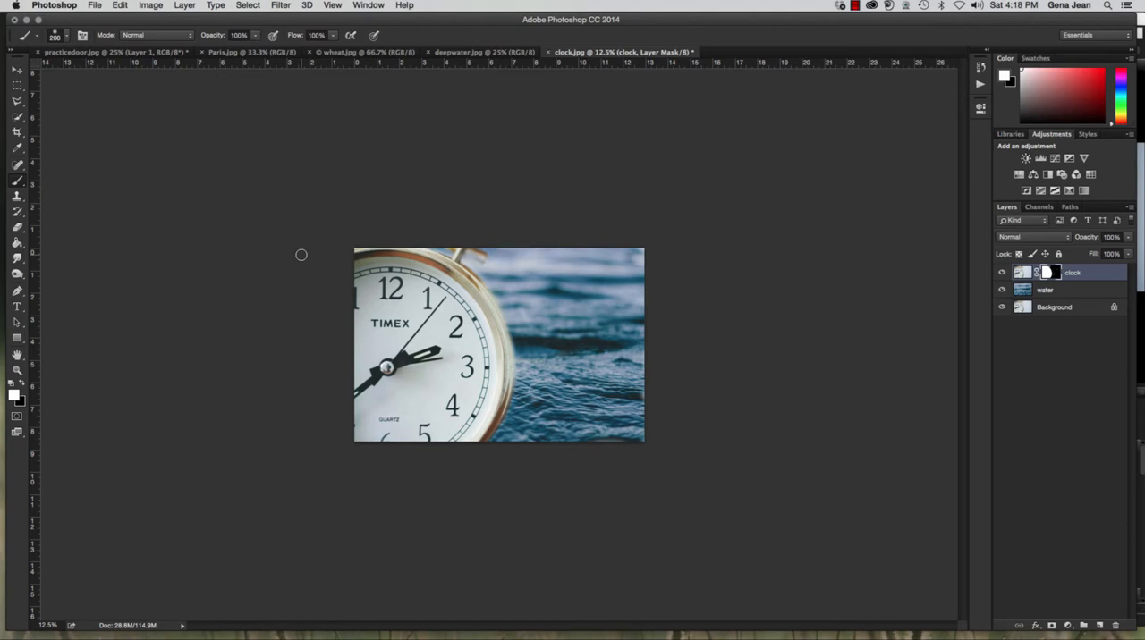
Switch to Adobe Bridge and look through the Chapter7 folder's images for other photos to combine
left_click(91, 5)
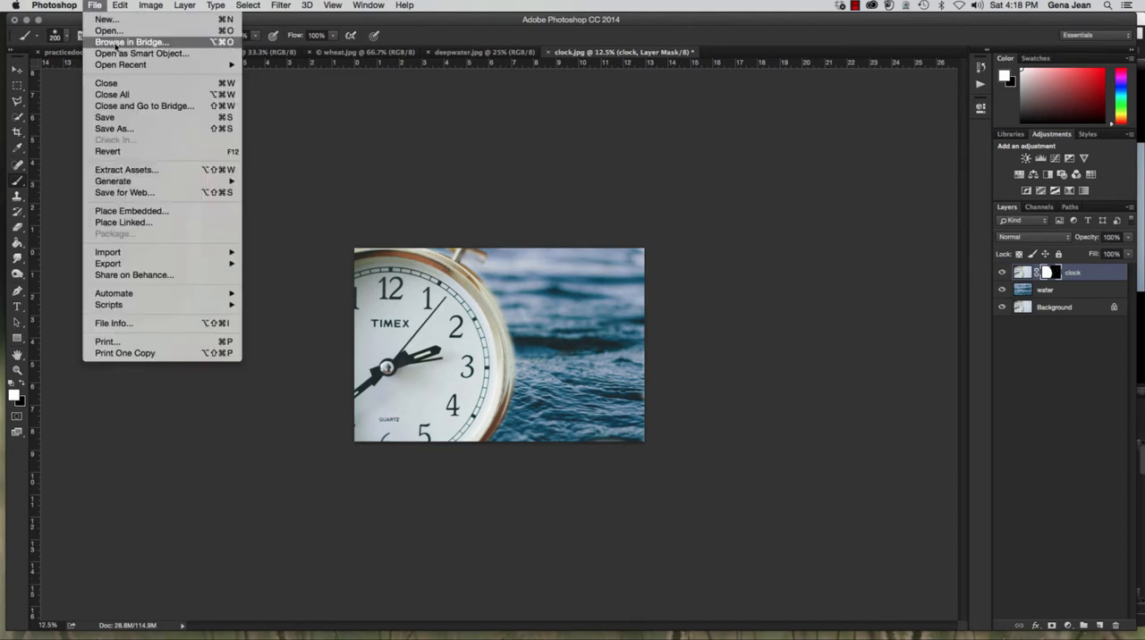
left_click(114, 45)
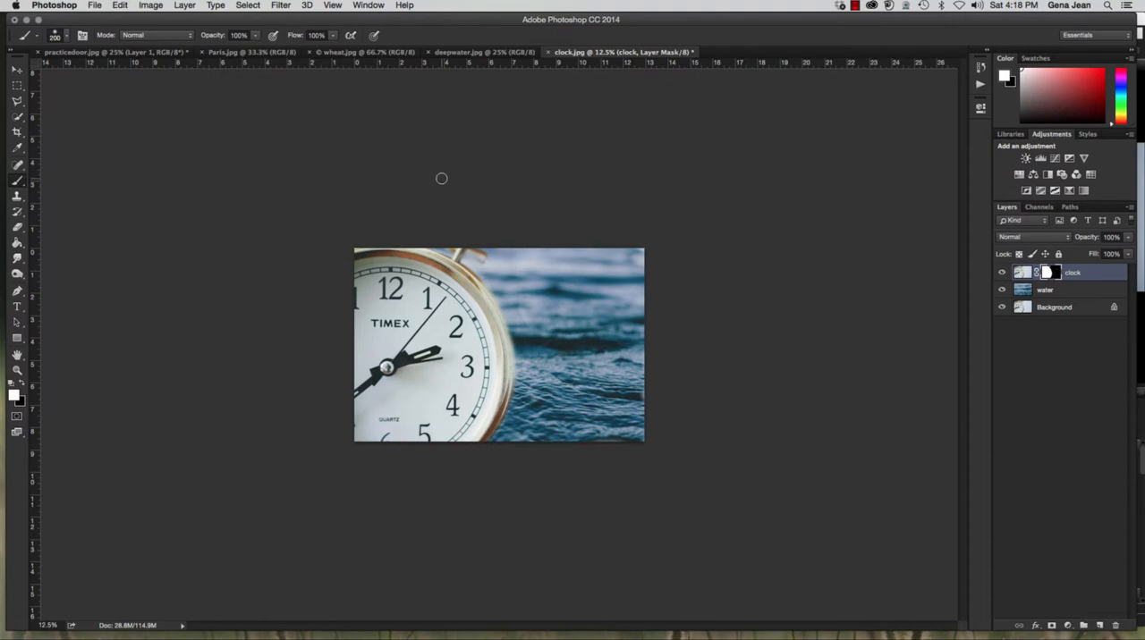
left_click(655, 220)
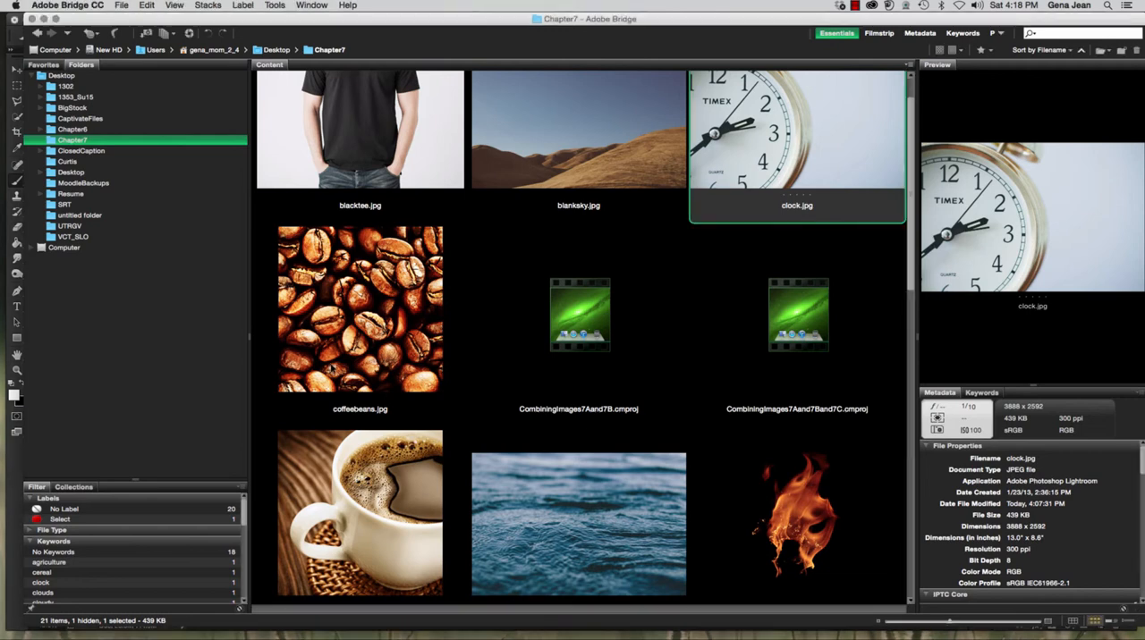
left_click(324, 510)
left_click(372, 378)
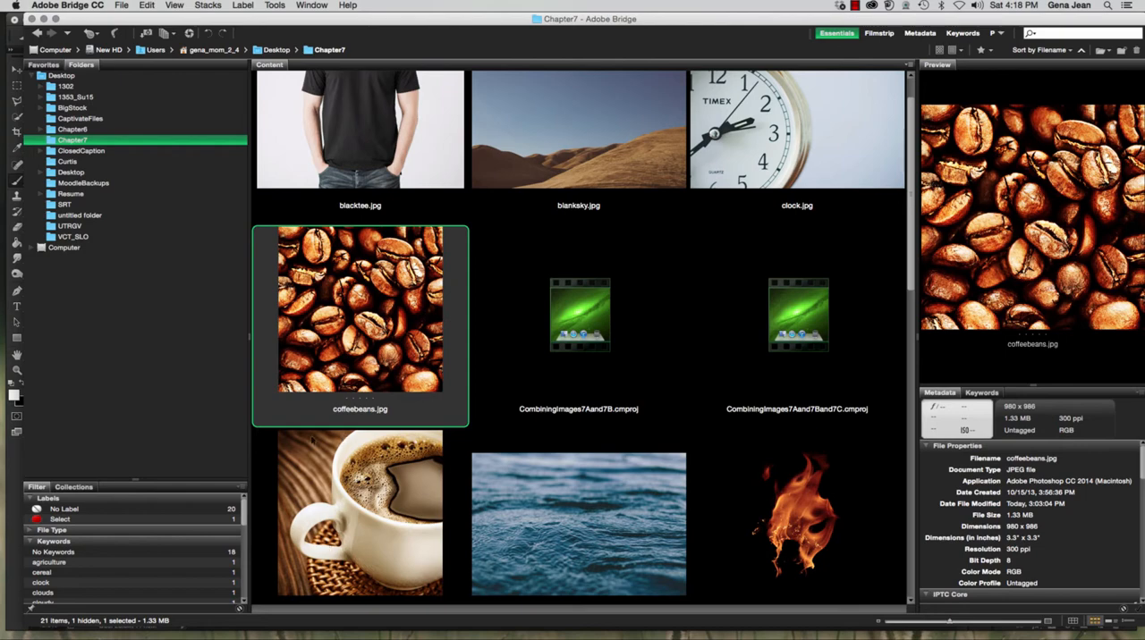
scroll(338, 312, "down", 3)
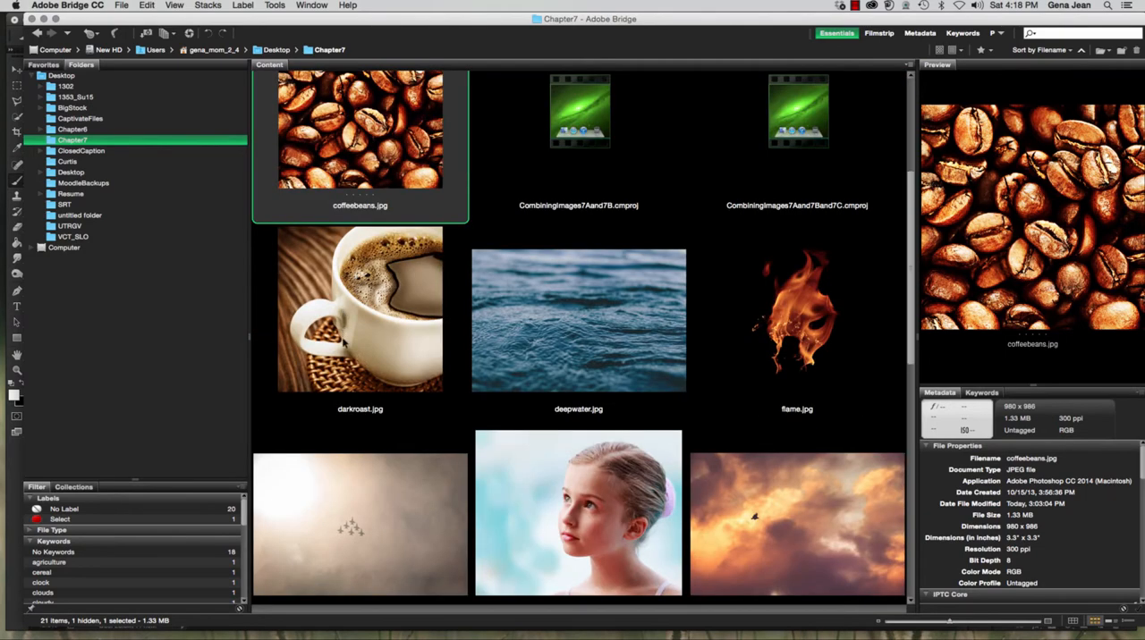
scroll(343, 338, "up", 3)
scroll(341, 342, "down", 3)
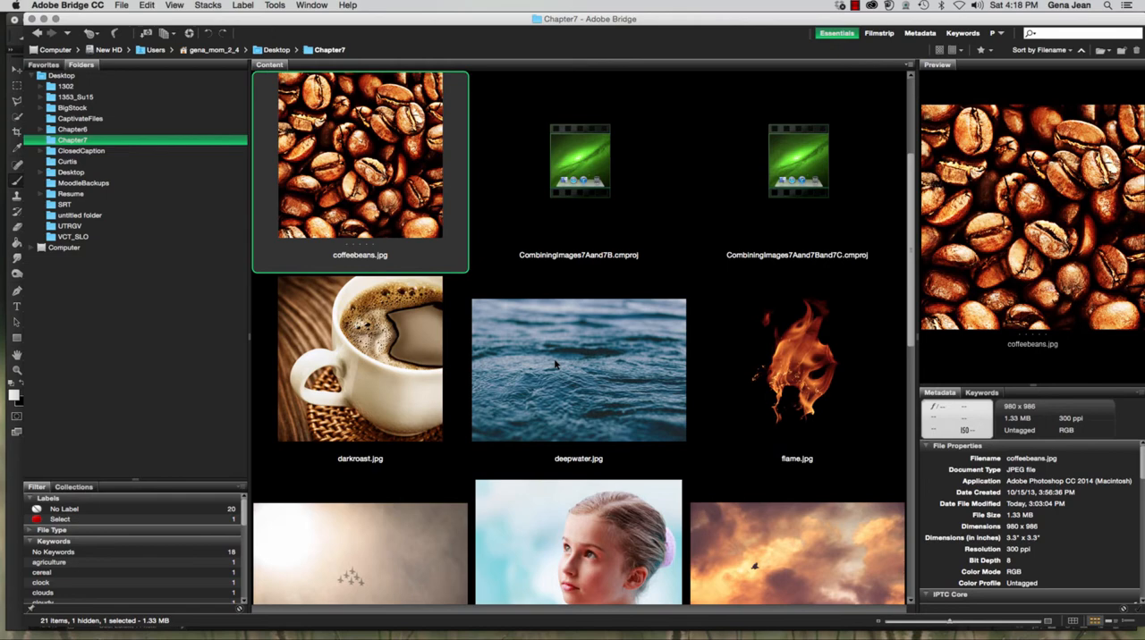
scroll(554, 363, "down", 3)
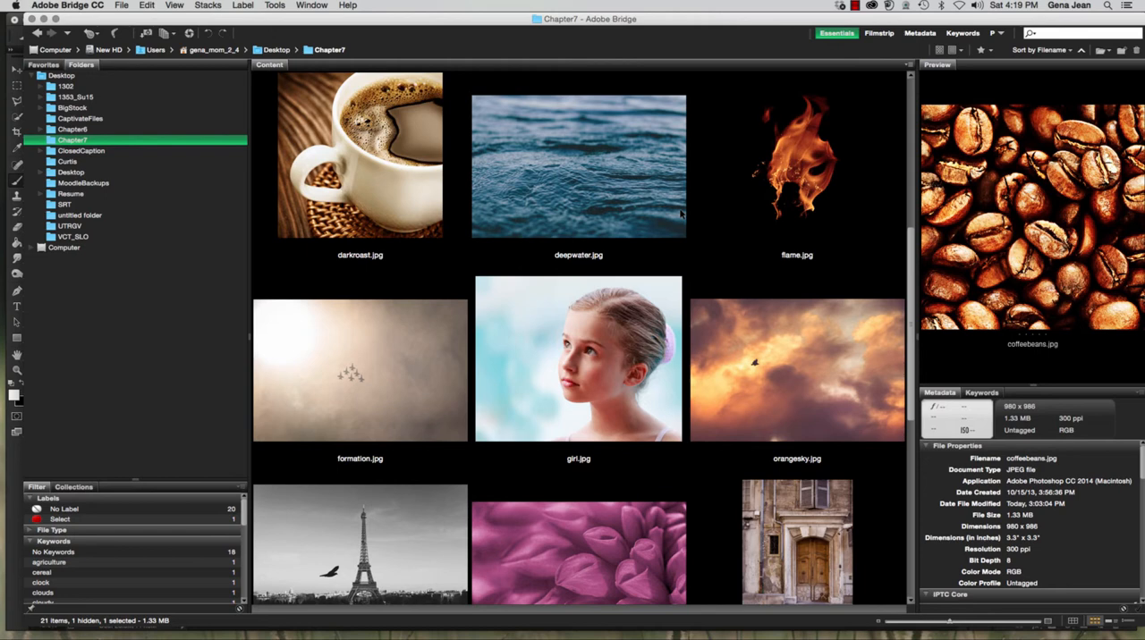
scroll(644, 237, "down", 3)
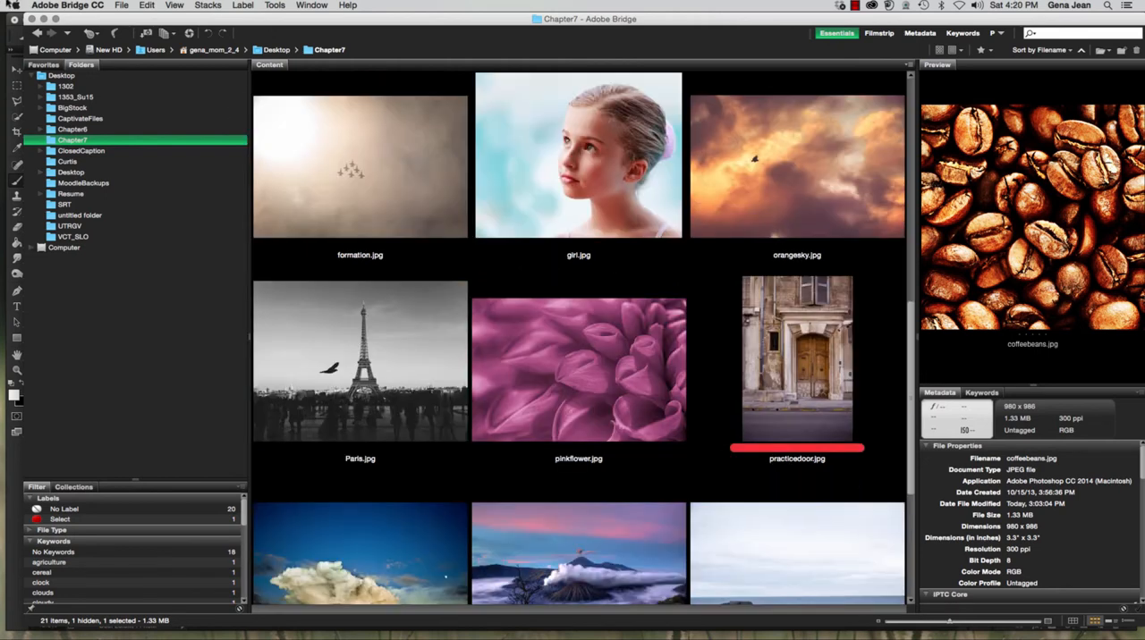
Return to Photoshop and close all open documents, discarding the changes to clock.jpg and practicedoor.jpg
left_click(46, 18)
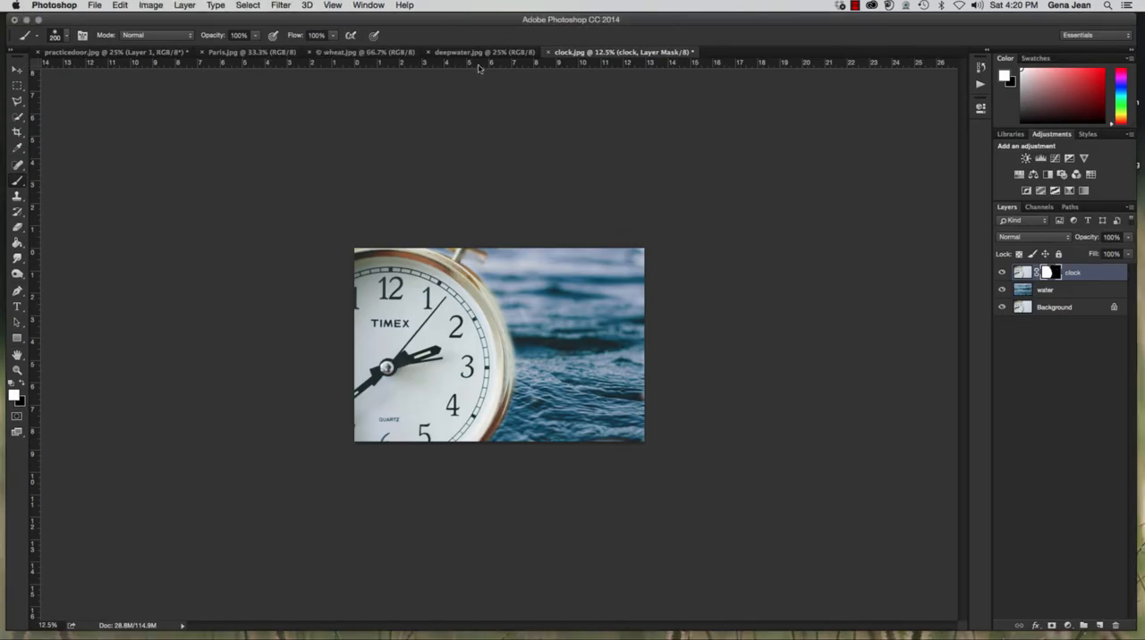
left_click(548, 52)
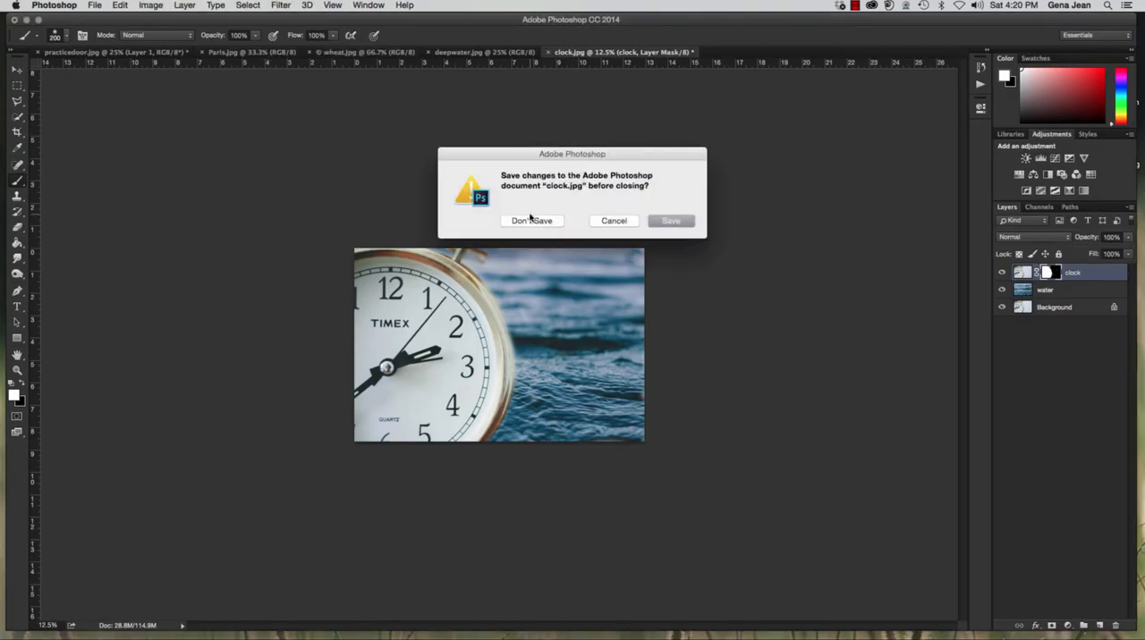
left_click(527, 221)
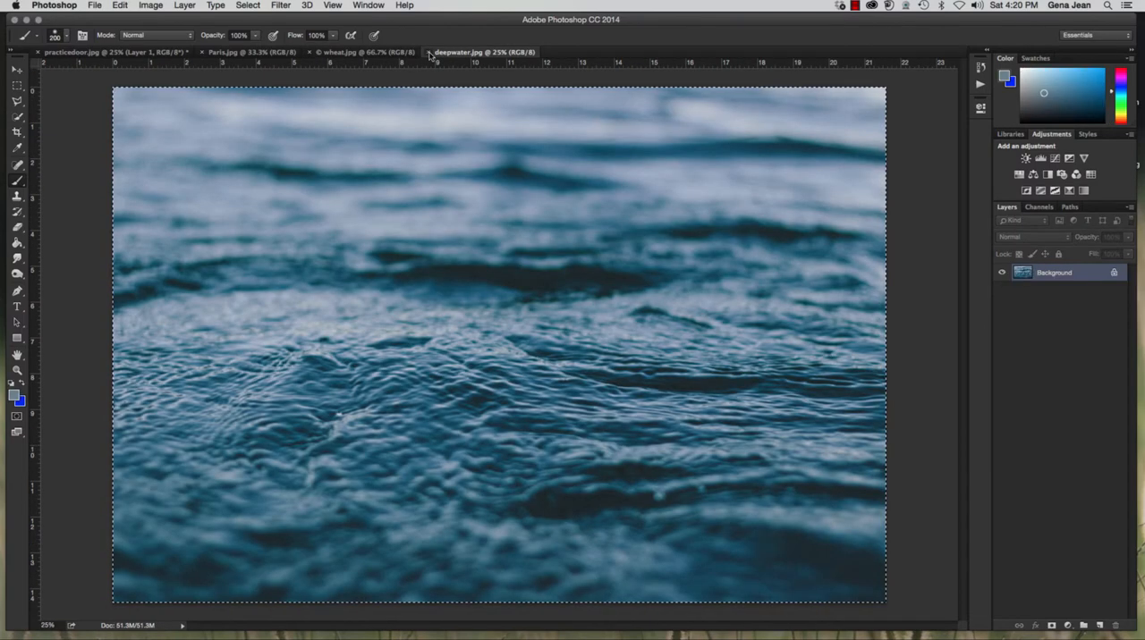
left_click(429, 52)
left_click(309, 53)
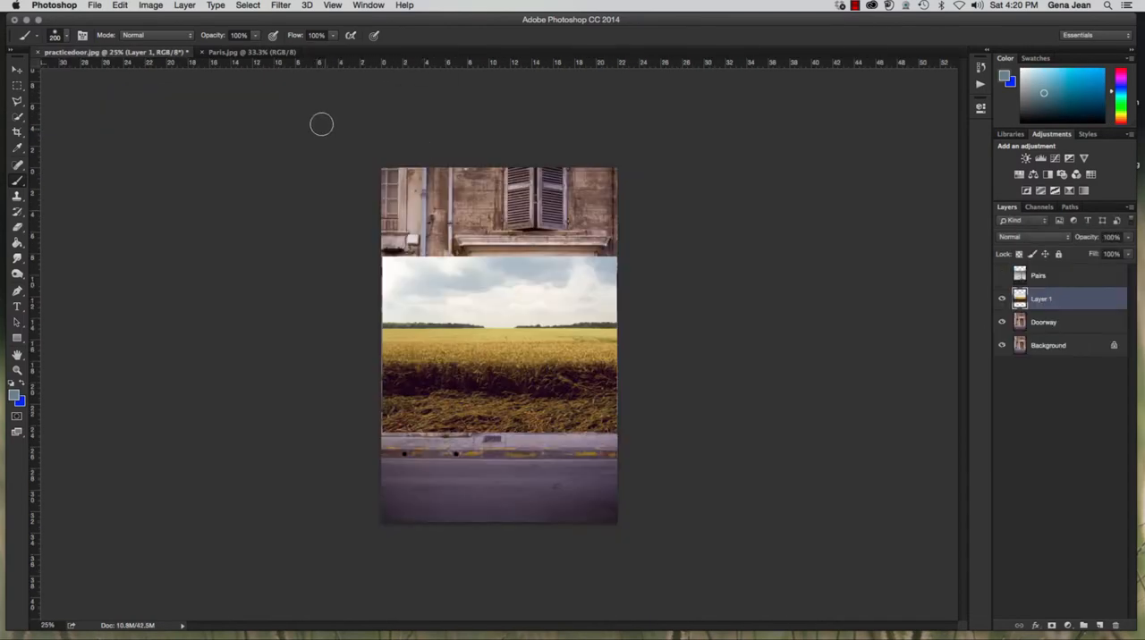
left_click(202, 53)
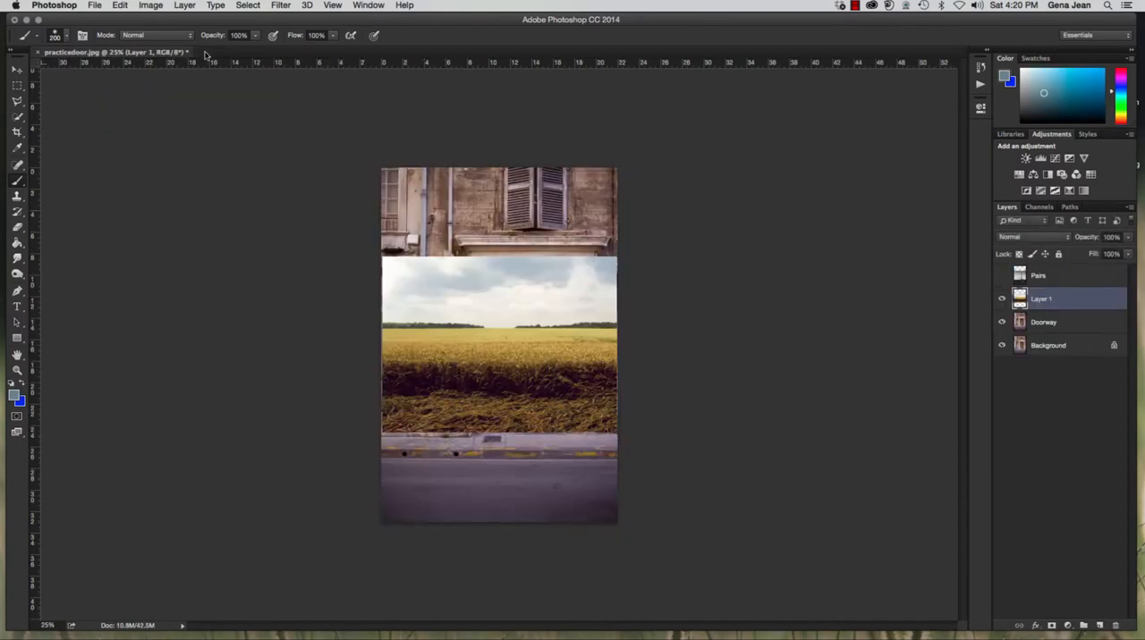
left_click(38, 51)
left_click(531, 221)
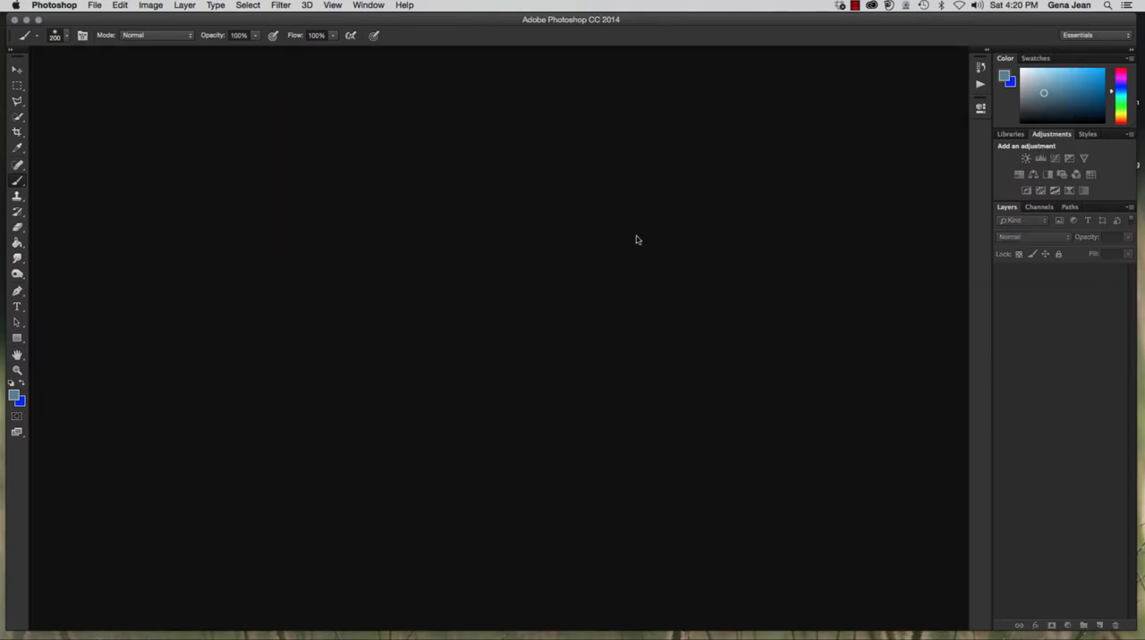
Switch to Adobe Bridge, select deepwater.jpg and clock.jpg in the Chapter7 folder, and open both in Photoshop
left_click(93, 5)
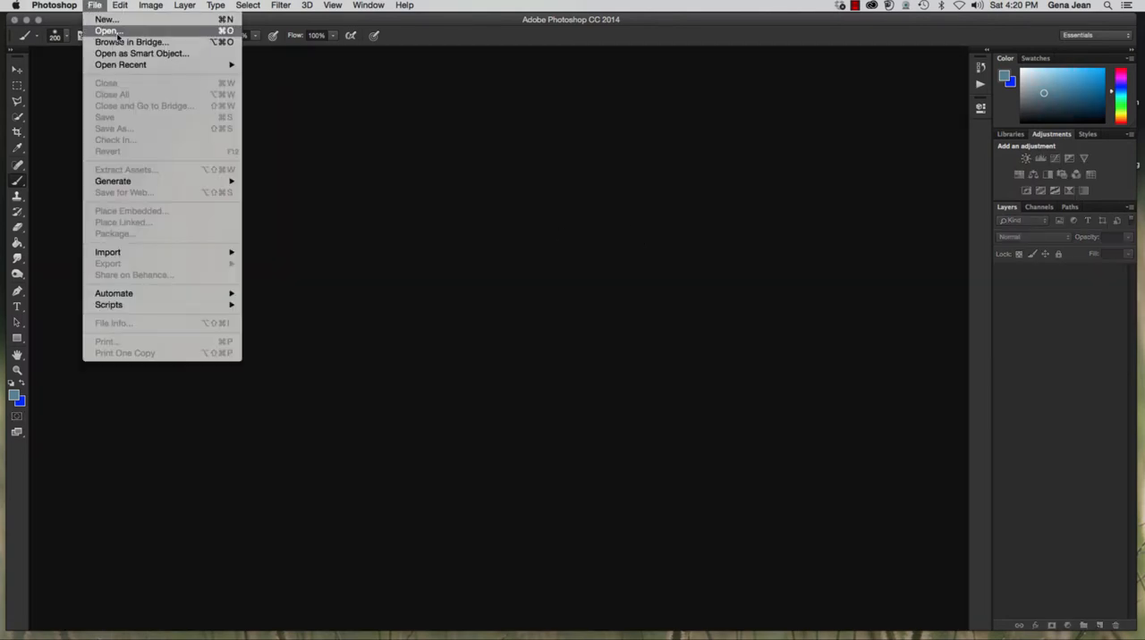
left_click(116, 40)
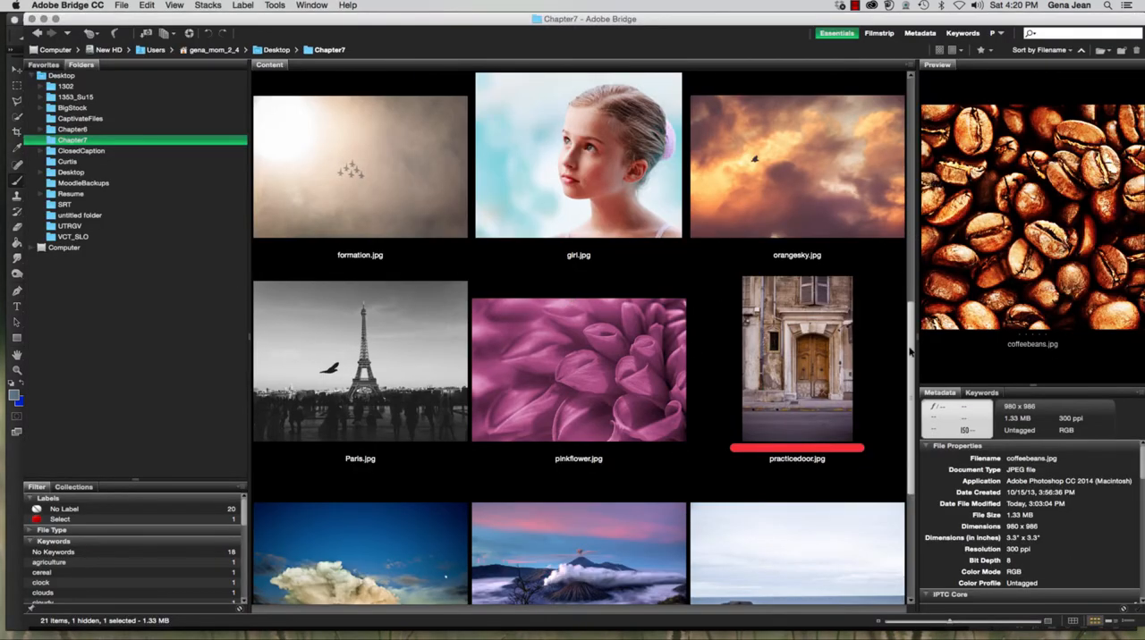
scroll(905, 234, "up", 5)
scroll(903, 234, "up", 4)
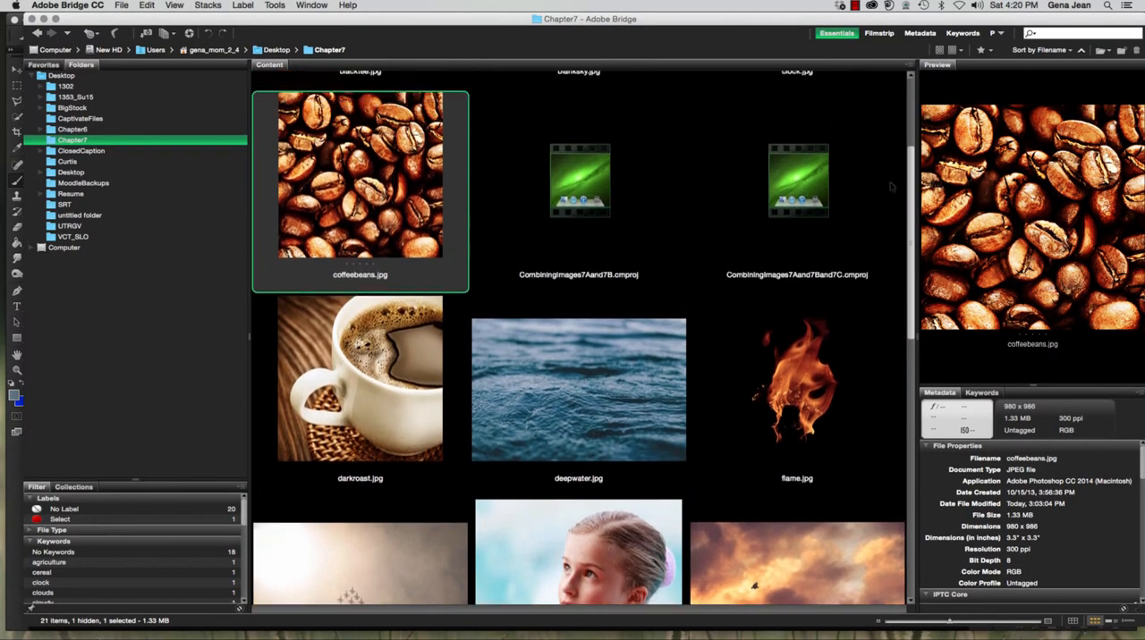
left_click(587, 401)
scroll(805, 179, "up", 3)
left_click(804, 178, "super")
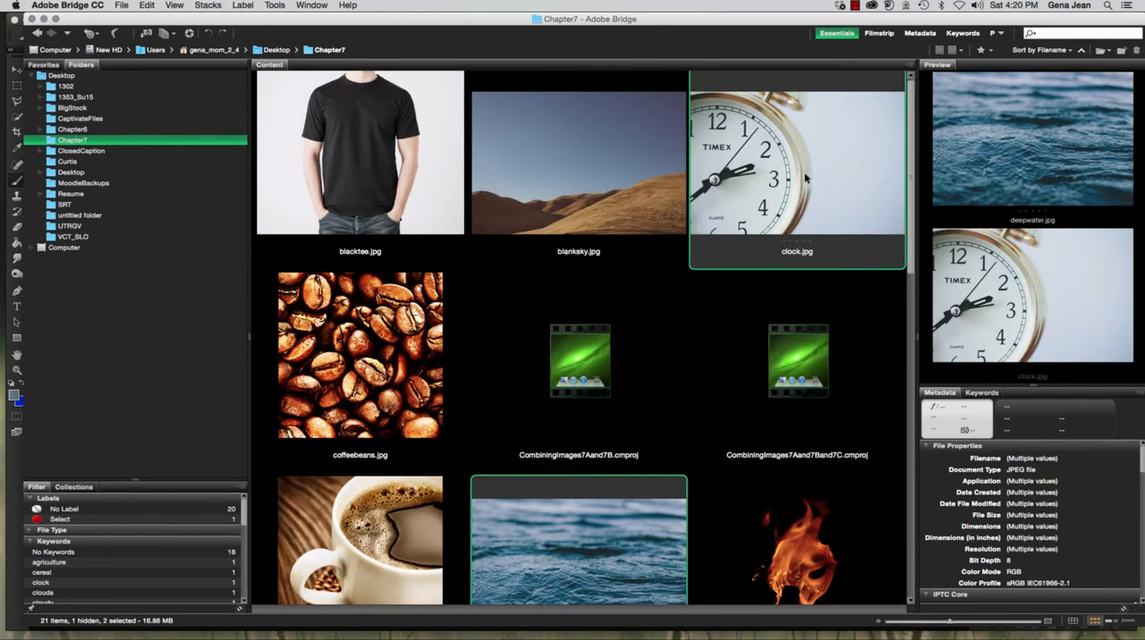
double_click(805, 178)
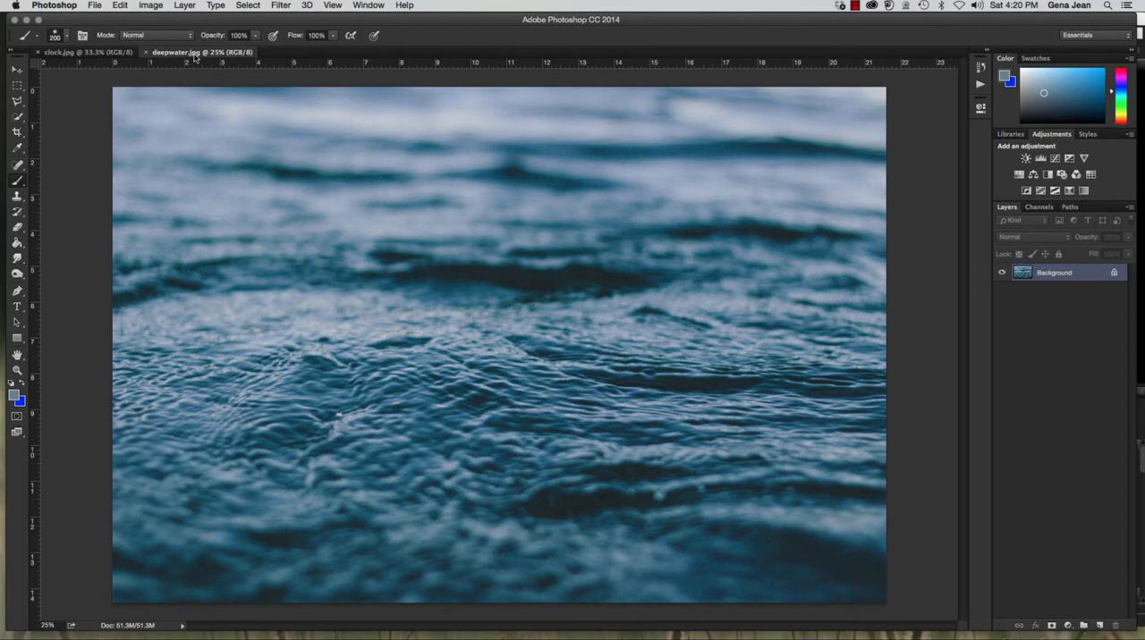
Copy the entire deepwater.jpg image and paste it into clock.jpg as a new layer
key("super+a")
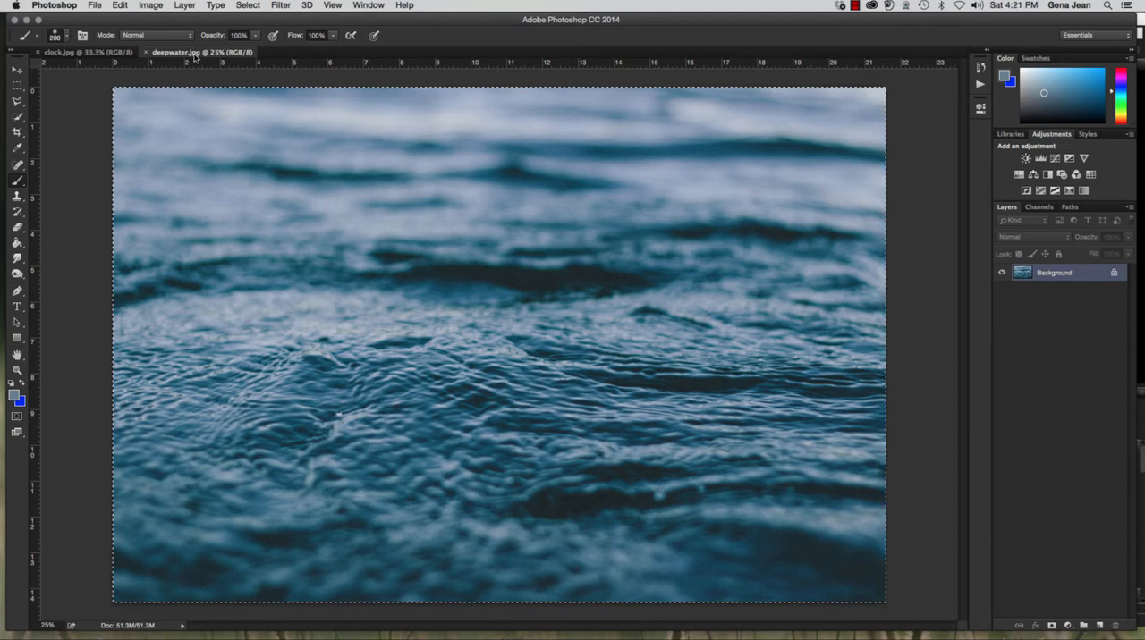
left_click(80, 52)
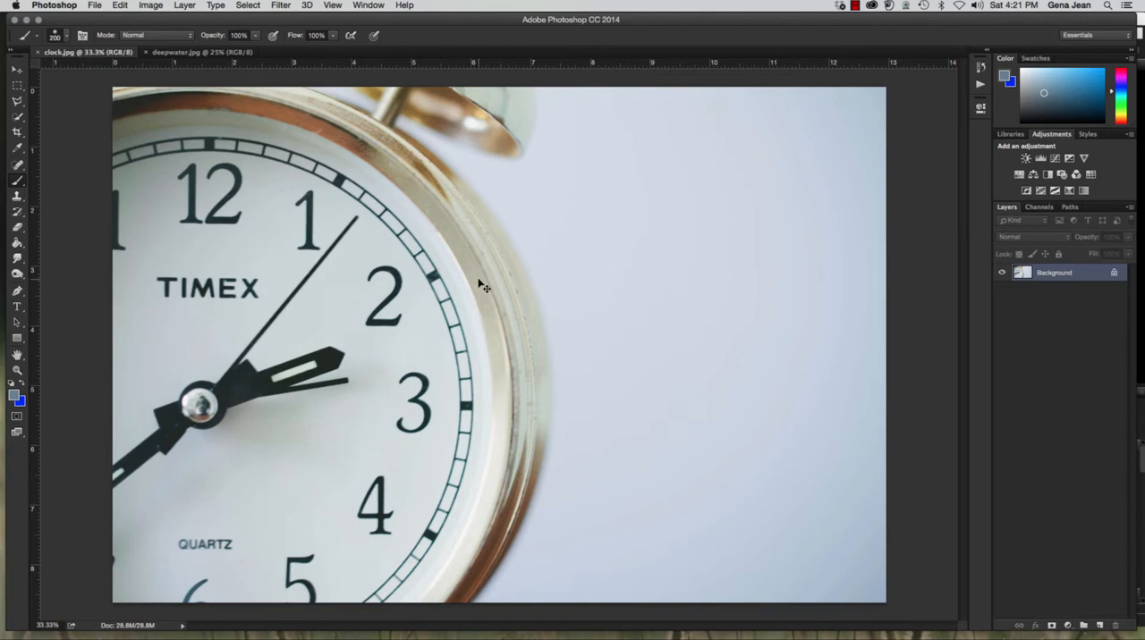
key("super+v")
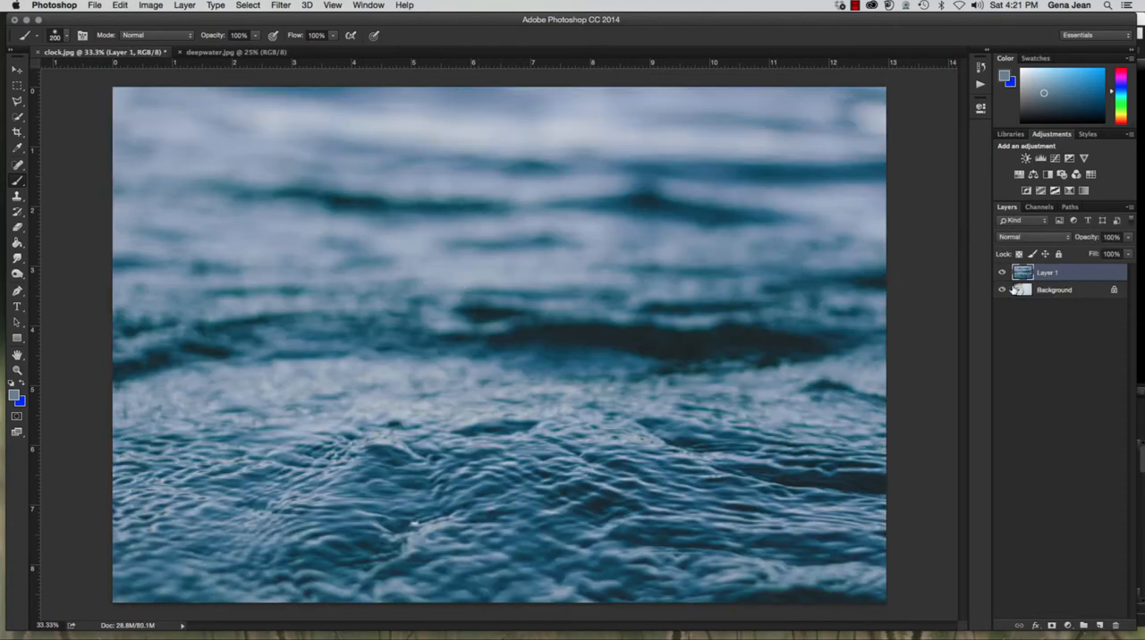
Toggle the visibility of the clock background and the pasted water layer to check both images
left_click(1002, 288)
left_click(1003, 274)
left_click(1002, 289)
left_click(1001, 273)
Duplicate the clock's Background layer and move the copy above the water layer
left_click(1079, 291)
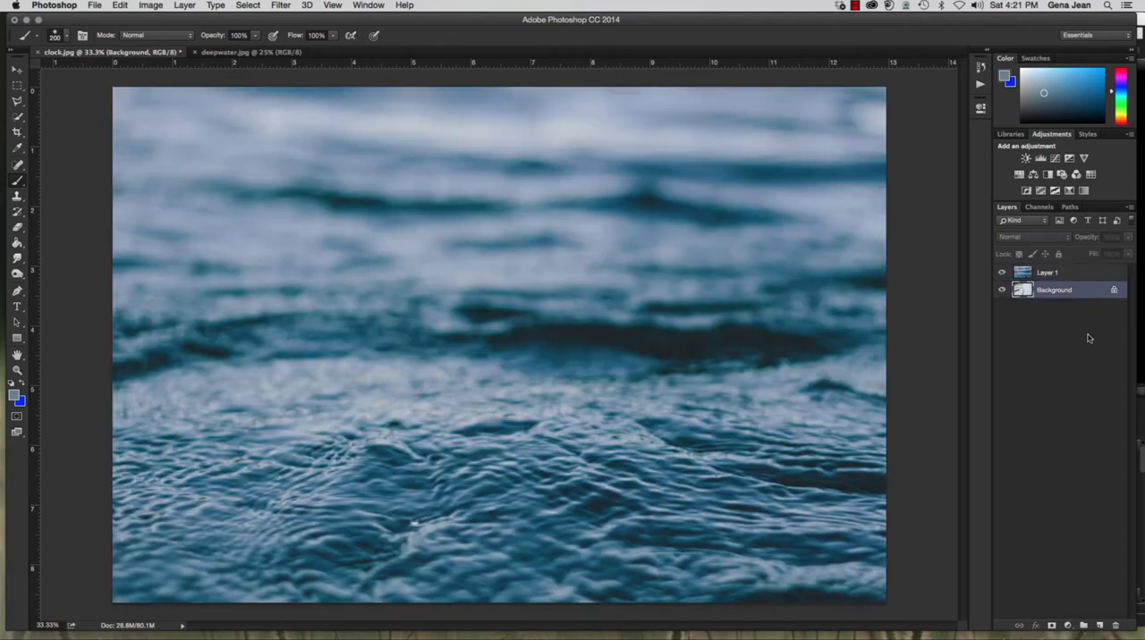
key("super+j")
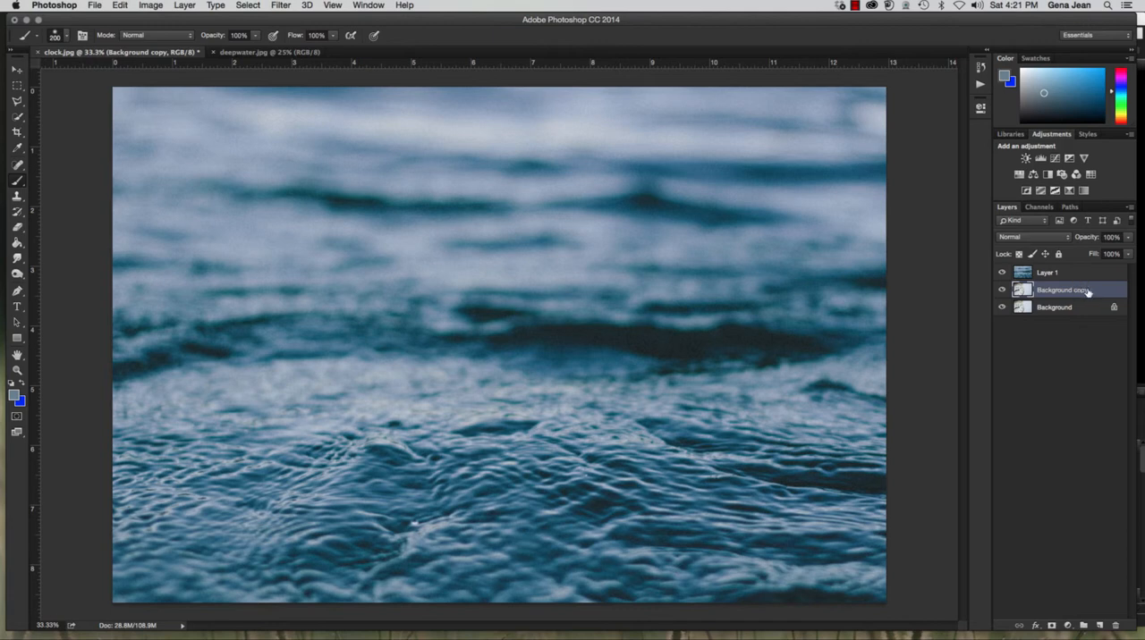
left_click_drag(1087, 293, 1086, 278)
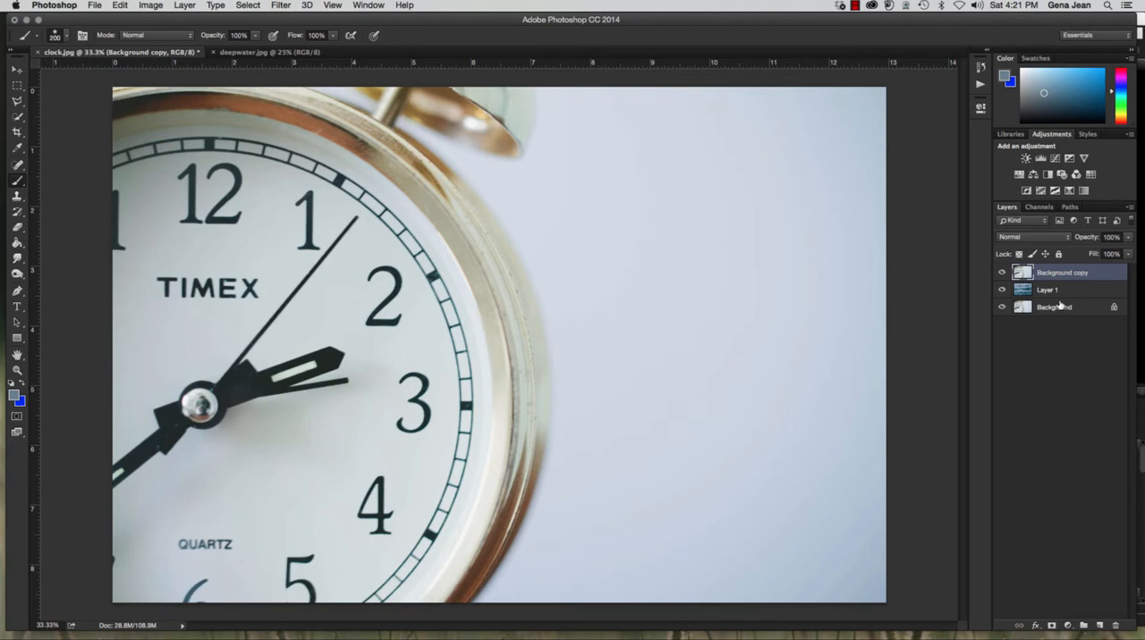
Add a layer mask to the Background copy layer and set up the Gradient tool with a white-to-black gradient
left_click(1050, 625)
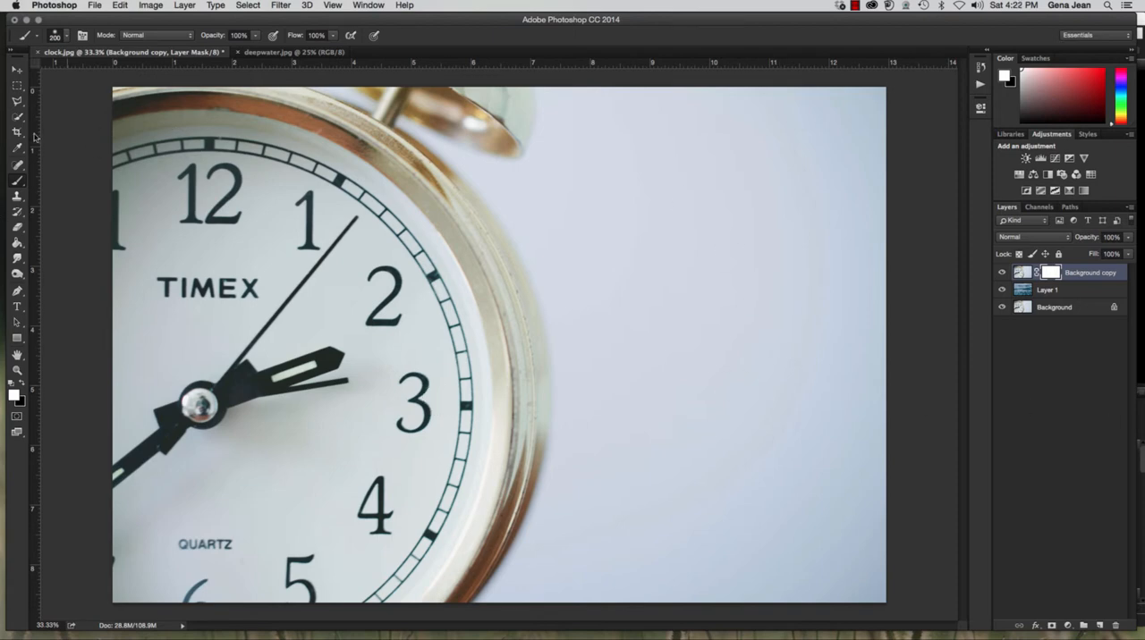
left_click(17, 243)
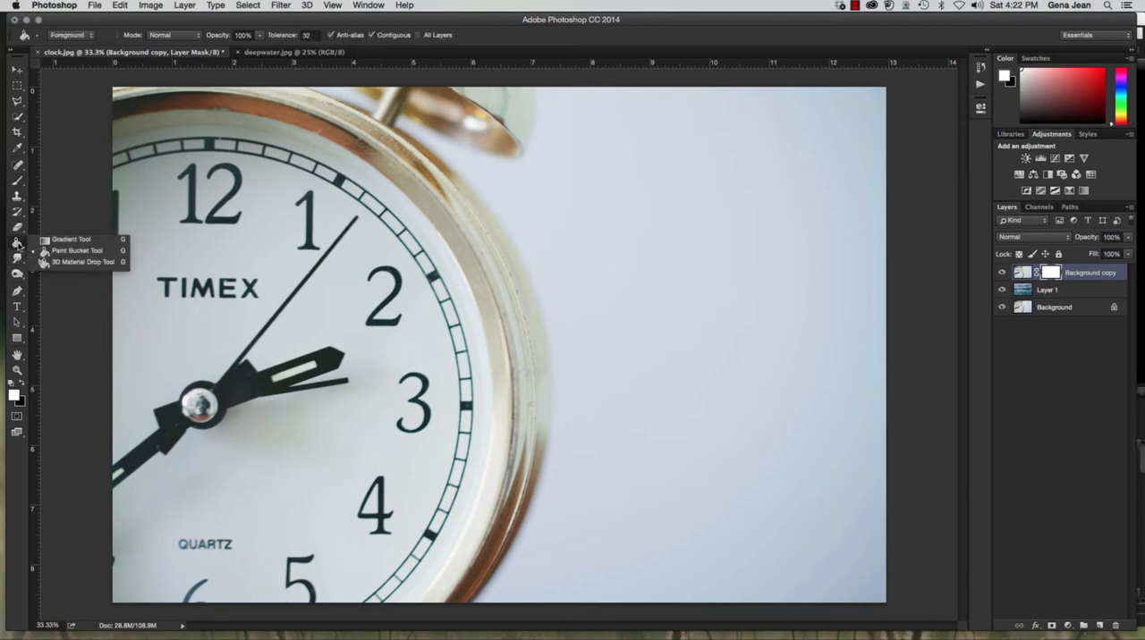
left_click(79, 240)
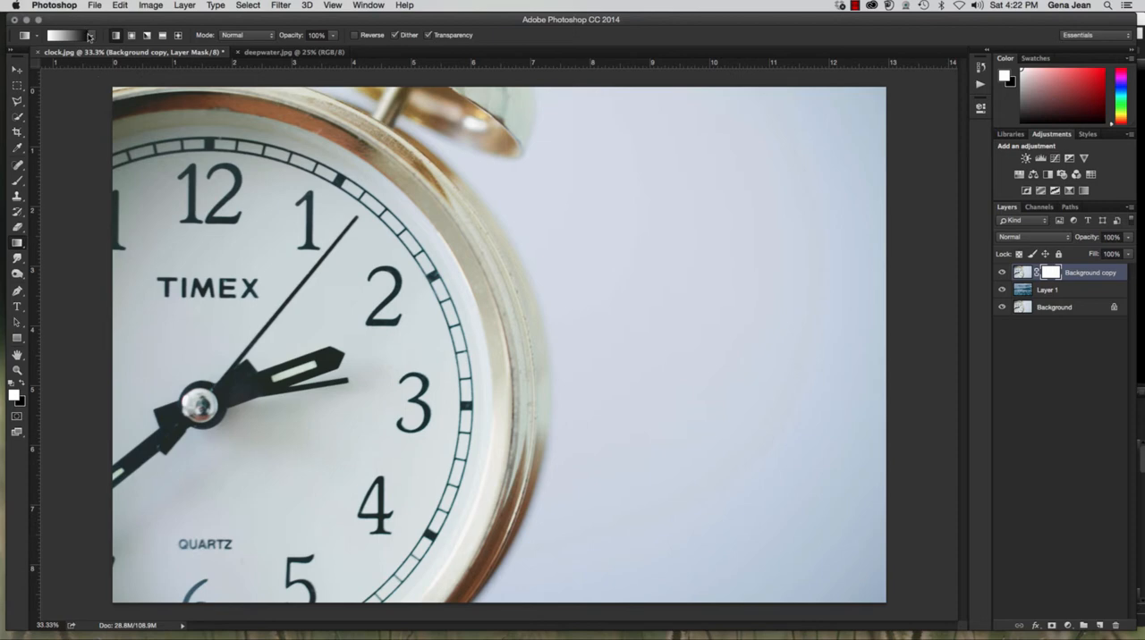
left_click(92, 36)
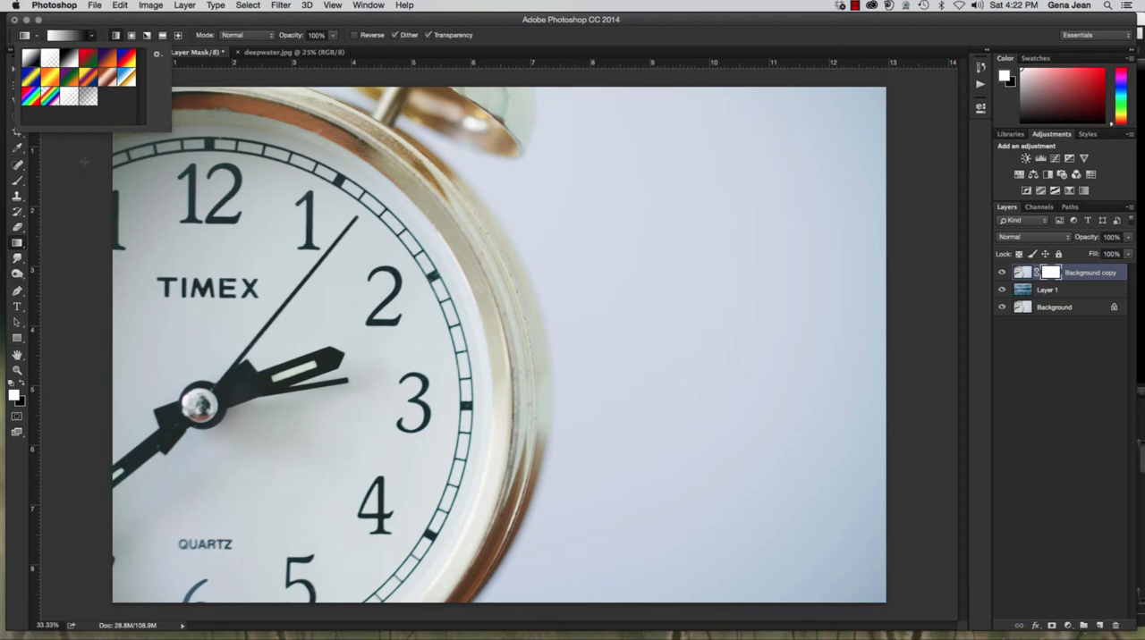
left_click(415, 23)
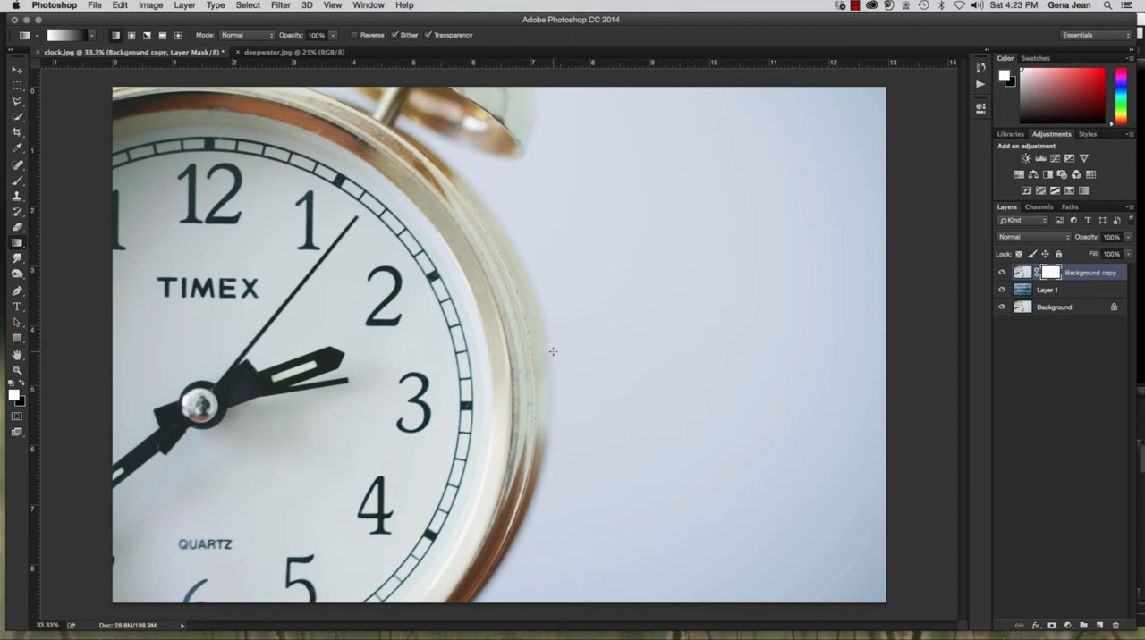
Try a horizontal gradient on the mask from the clock's rim past the image's right edge, and revert to the Add Layer Mask history state
left_click_drag(553, 351, 899, 353)
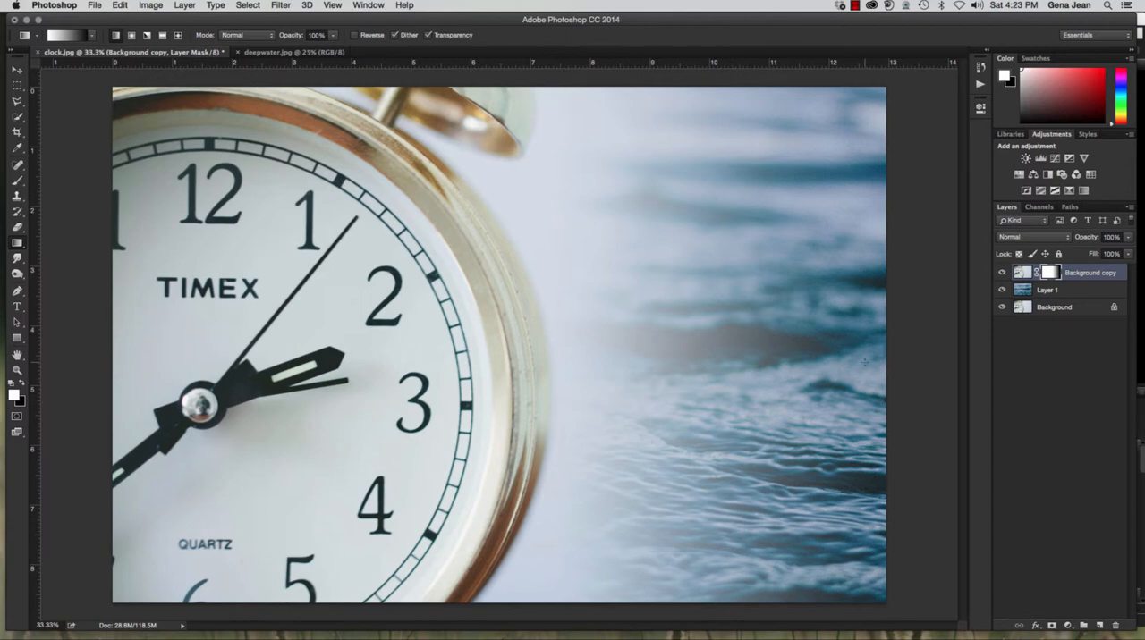
left_click(980, 68)
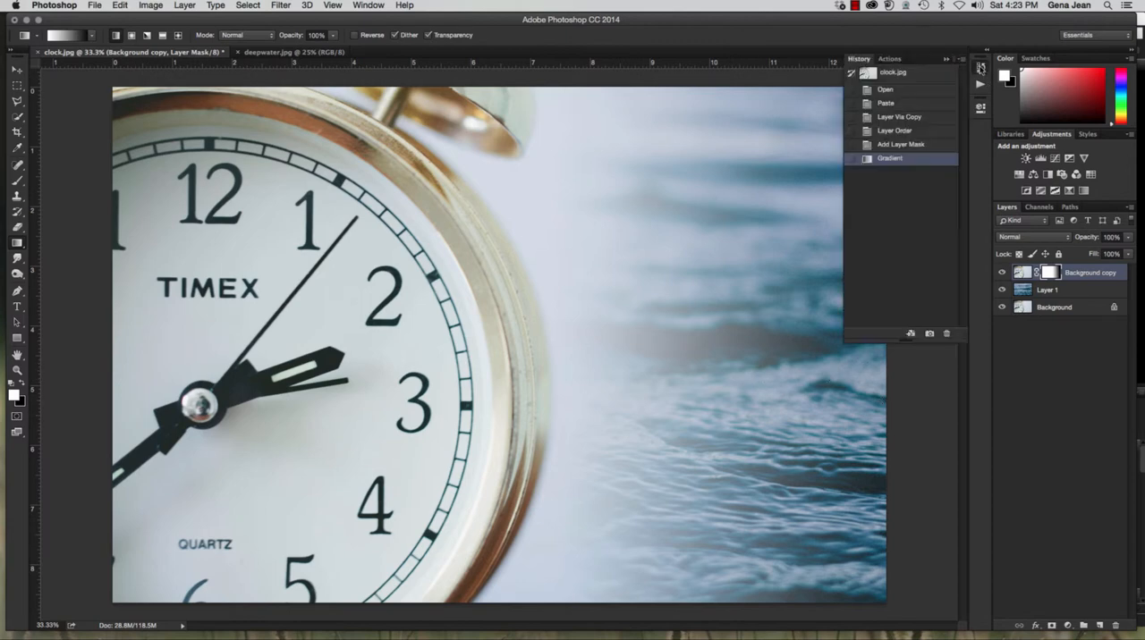
left_click(914, 145)
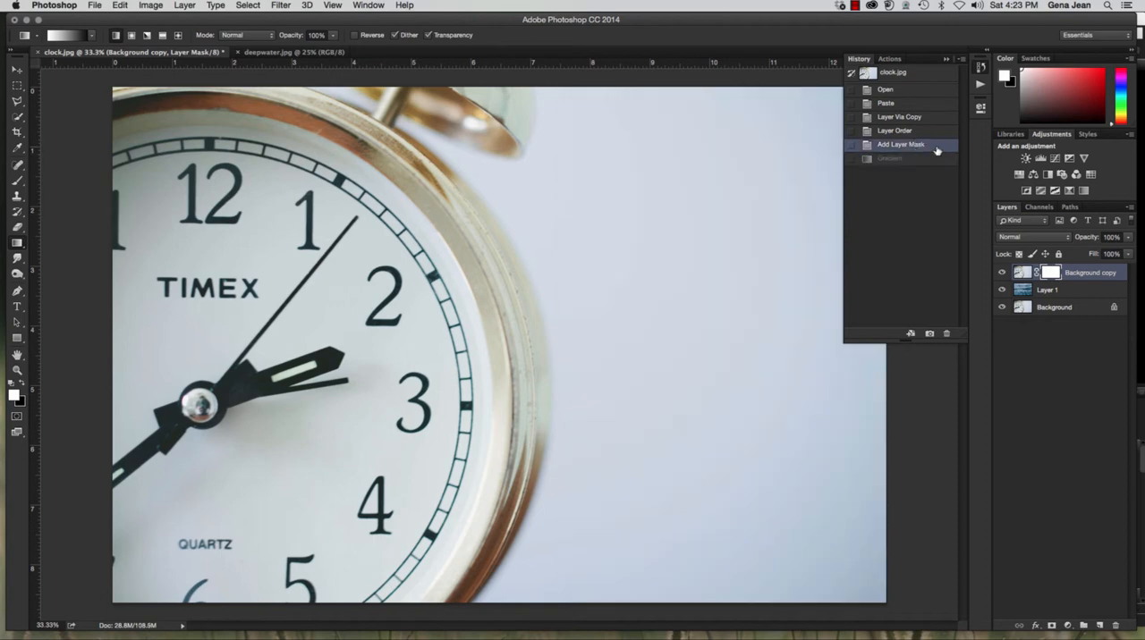
left_click(946, 59)
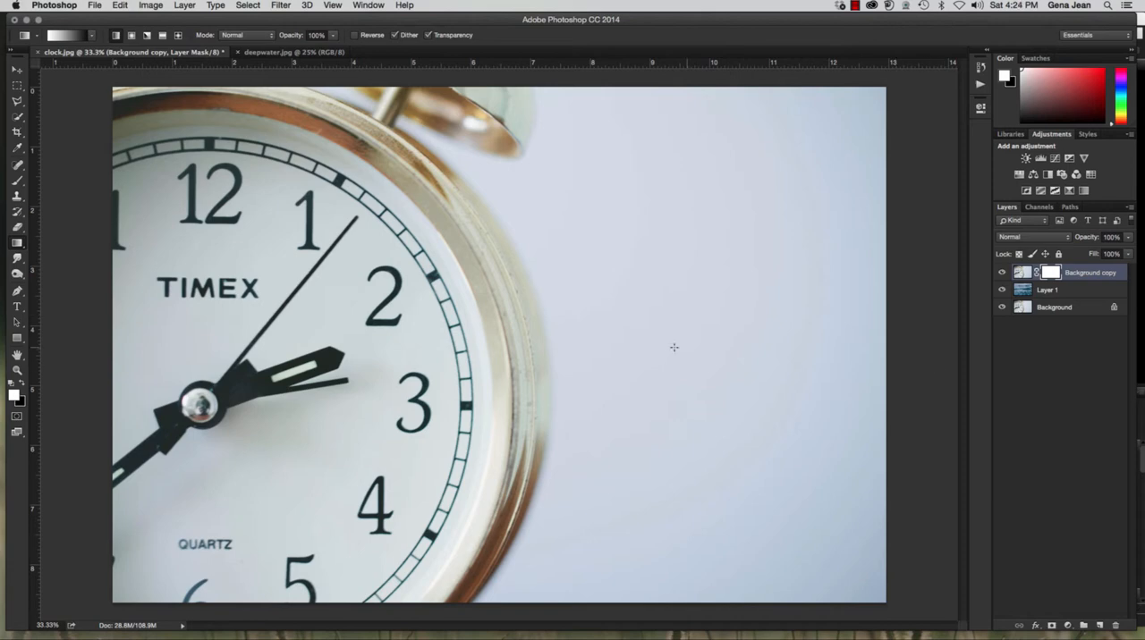
Try diagonal gradients and an upward vertical gradient on the clock layer's mask, undoing the unwanted blends
left_click_drag(610, 157, 828, 342)
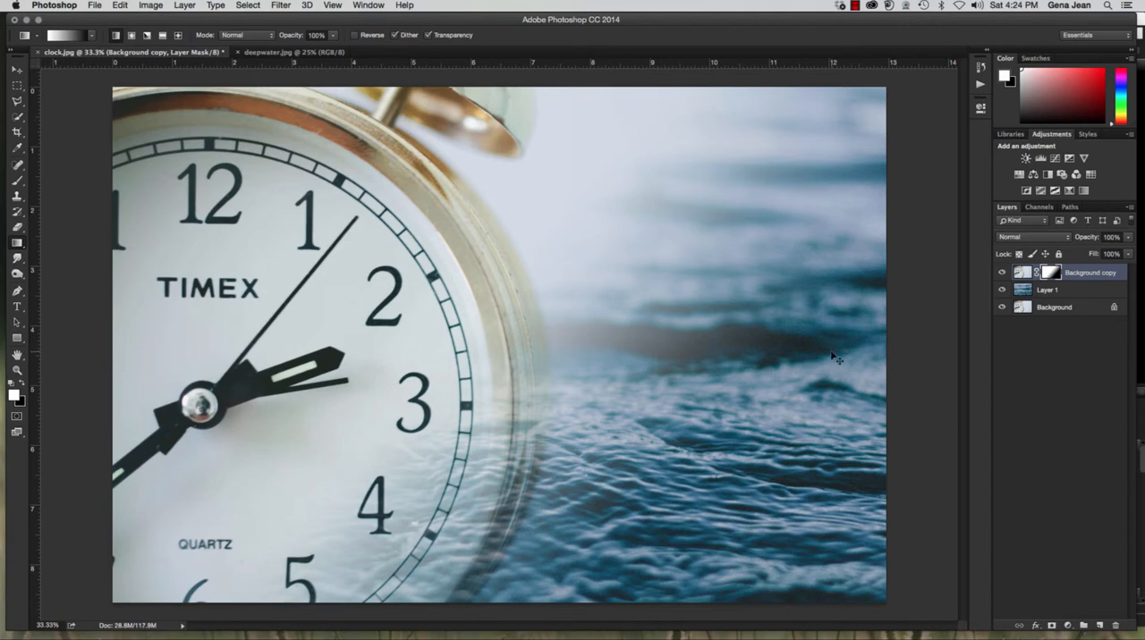
key("super+z")
left_click_drag(869, 90, 694, 227)
left_click_drag(633, 504, 727, 584)
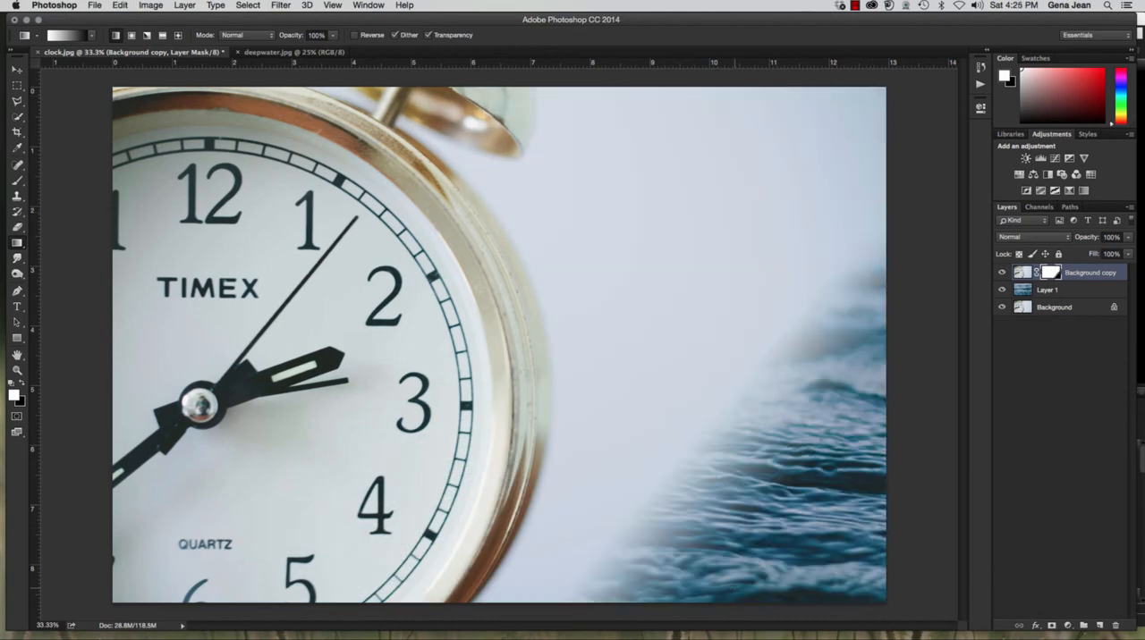
left_click_drag(721, 311, 724, 112)
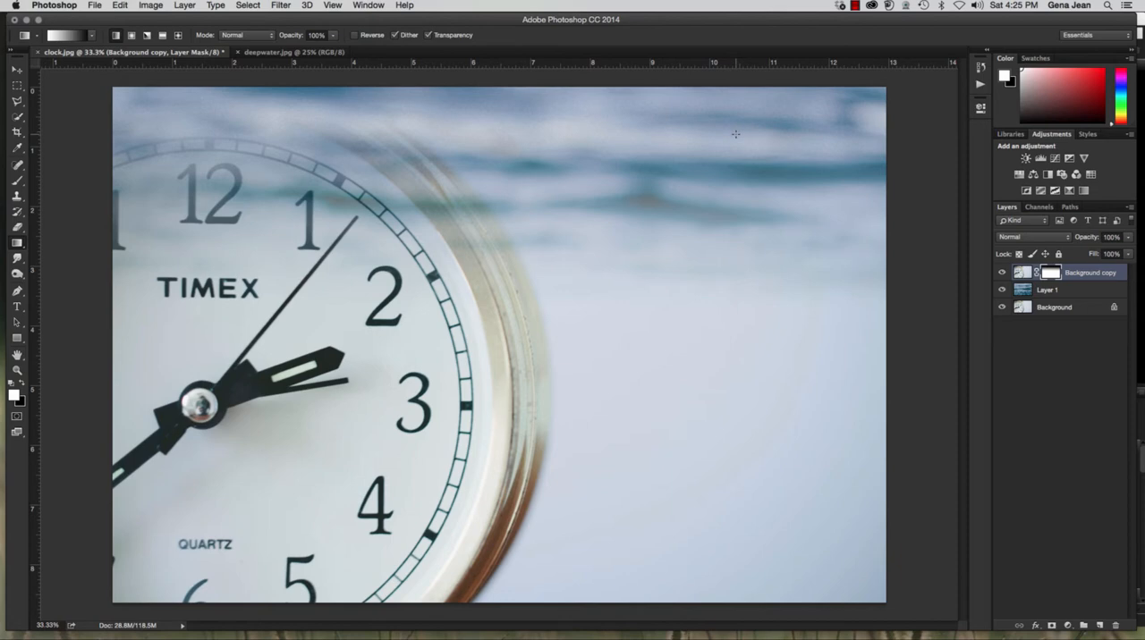
key("super+z")
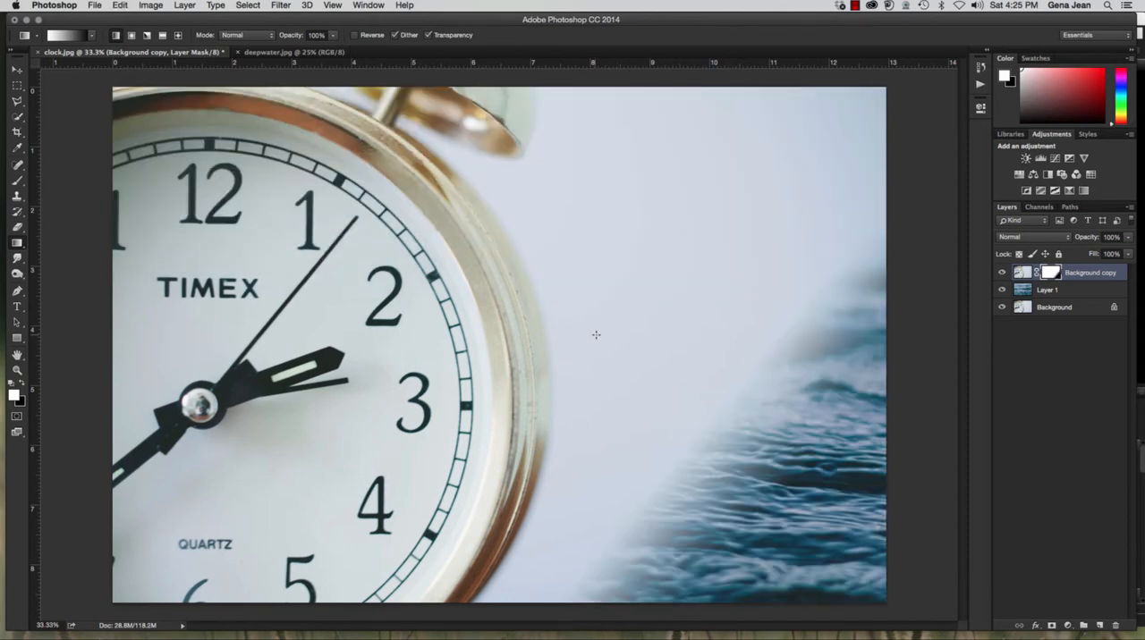
key("alt+super+z")
Try mask gradients of different lengths, angles and starting points around the clock's rim to compare the blends
left_click_drag(534, 195, 718, 173)
left_click_drag(499, 189, 621, 191)
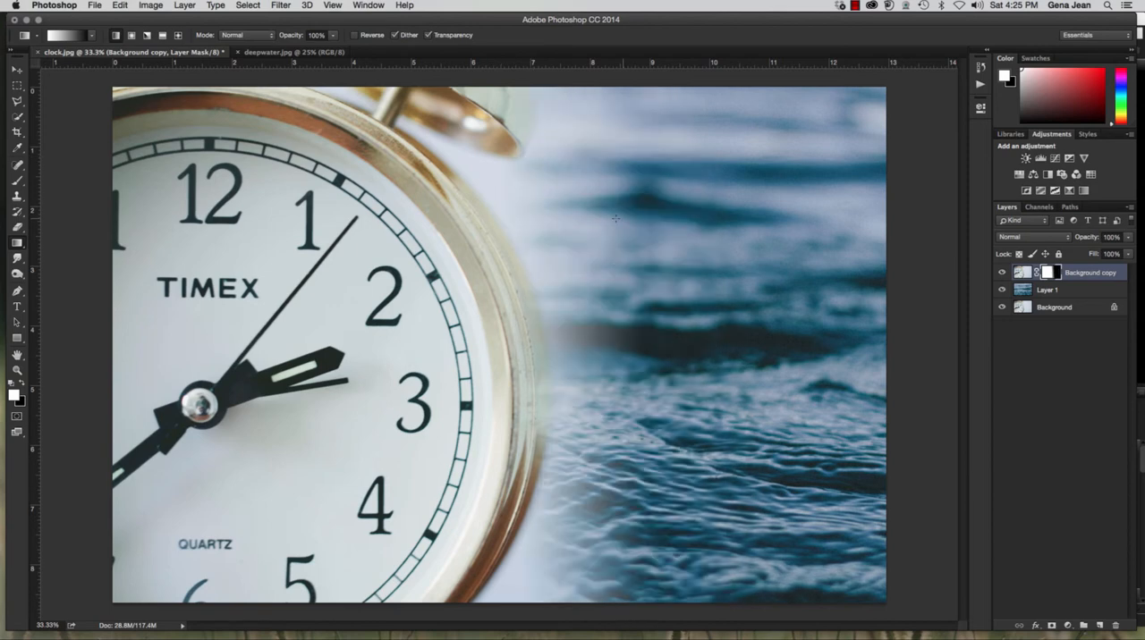
left_click_drag(529, 581, 591, 631)
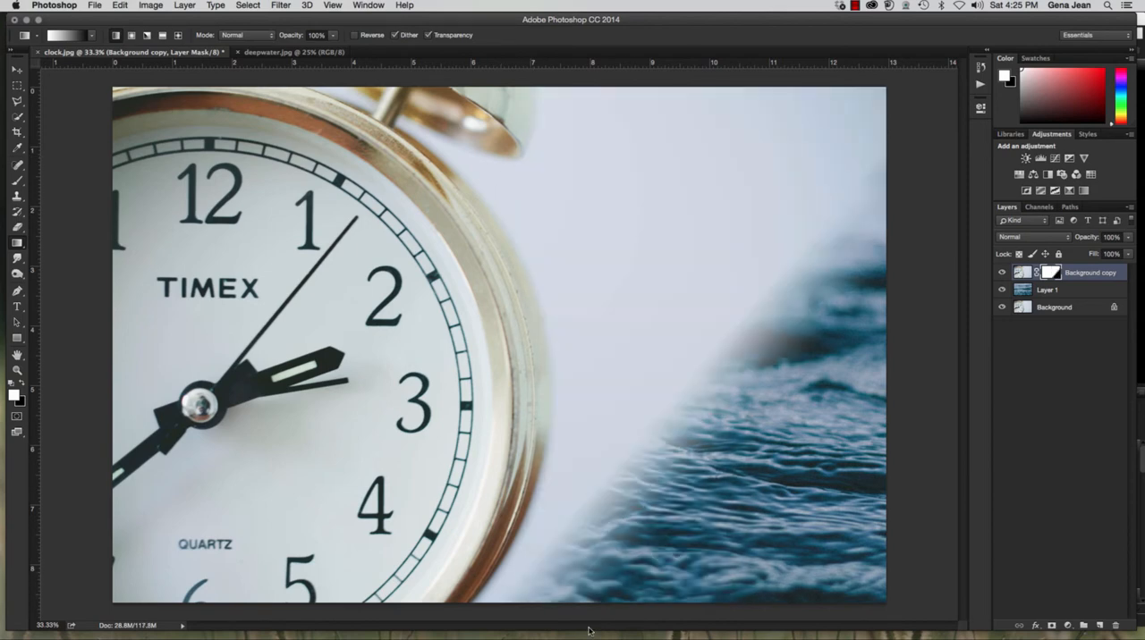
left_click_drag(603, 92, 873, 53)
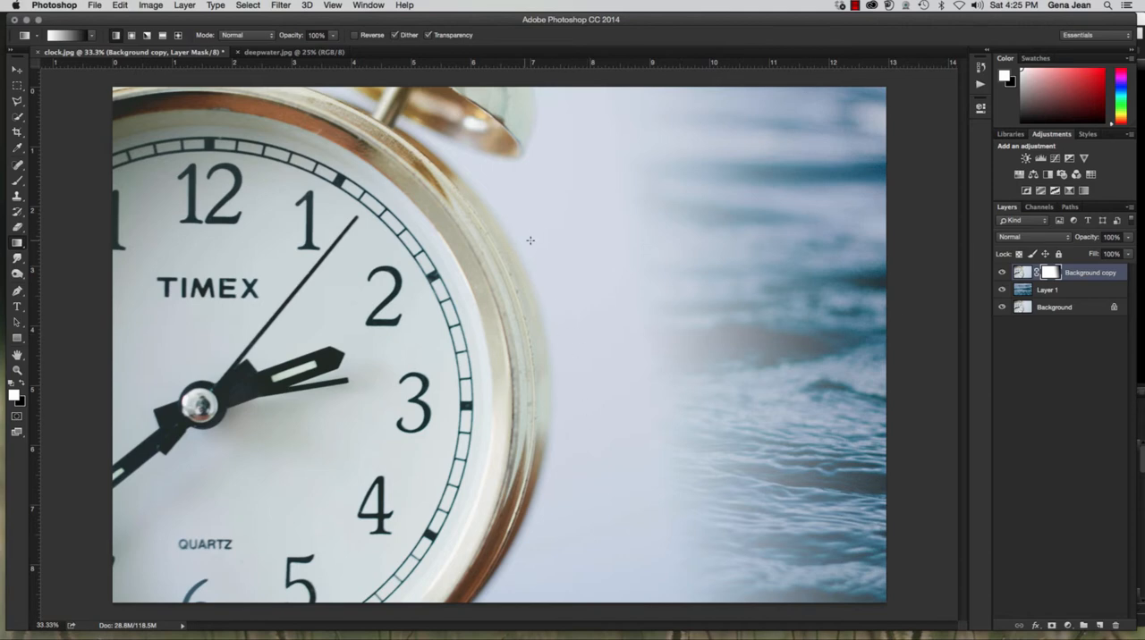
left_click_drag(546, 238, 753, 244)
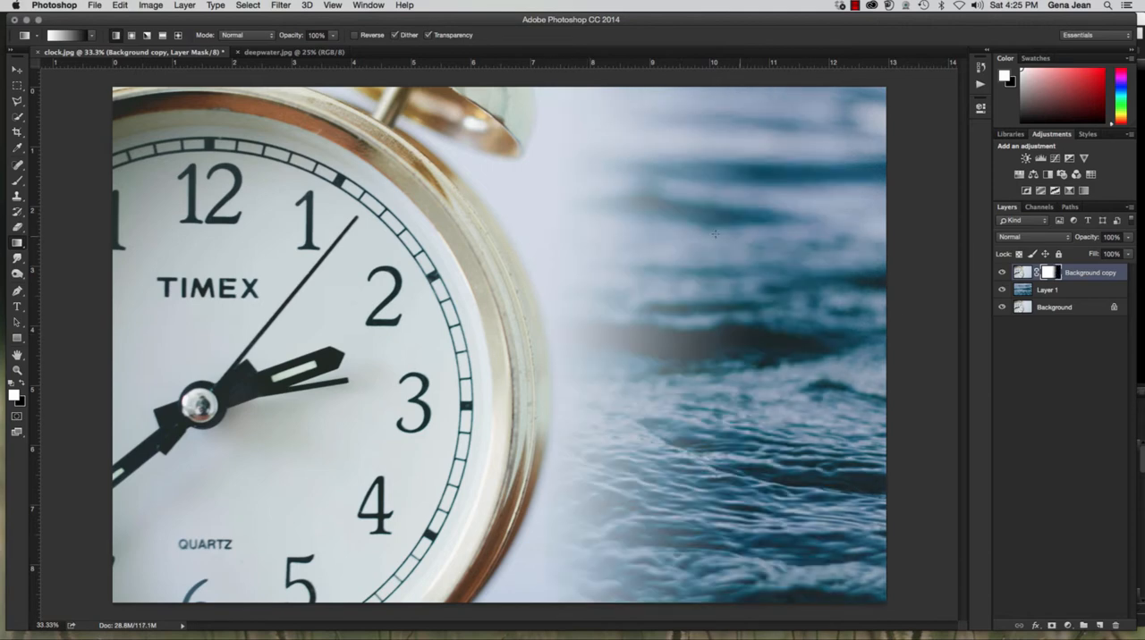
left_click_drag(455, 216, 567, 247)
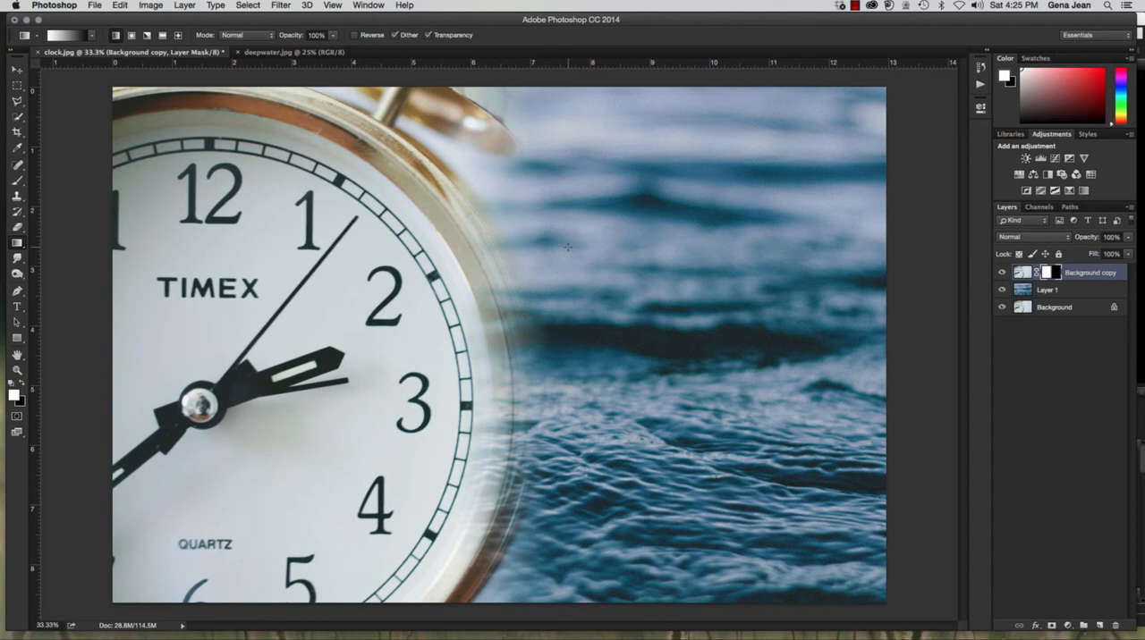
left_click_drag(352, 100, 501, 111)
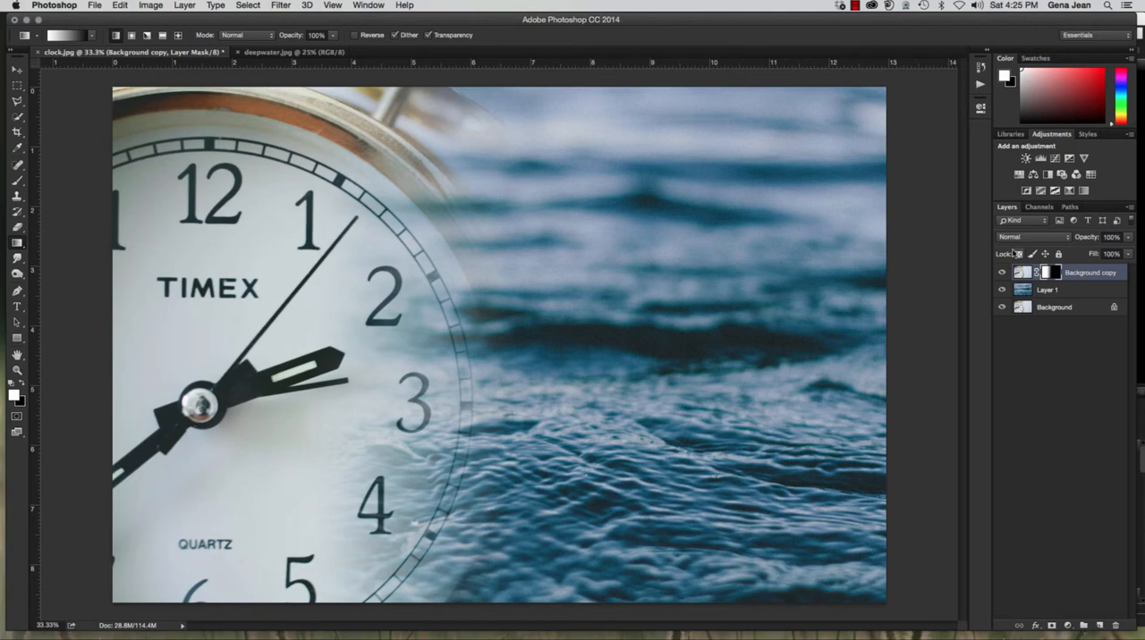
Redraw the mask gradient horizontally with varying lengths, finishing with a short fade across the clock's right rim
left_click_drag(474, 316, 894, 323)
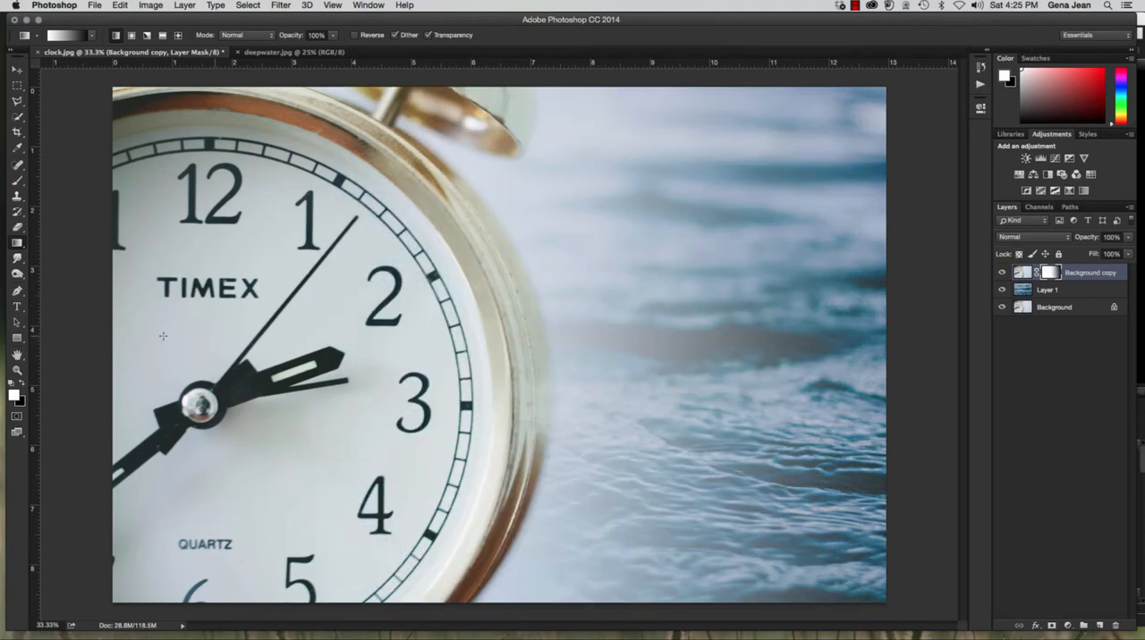
left_click_drag(386, 317, 666, 317)
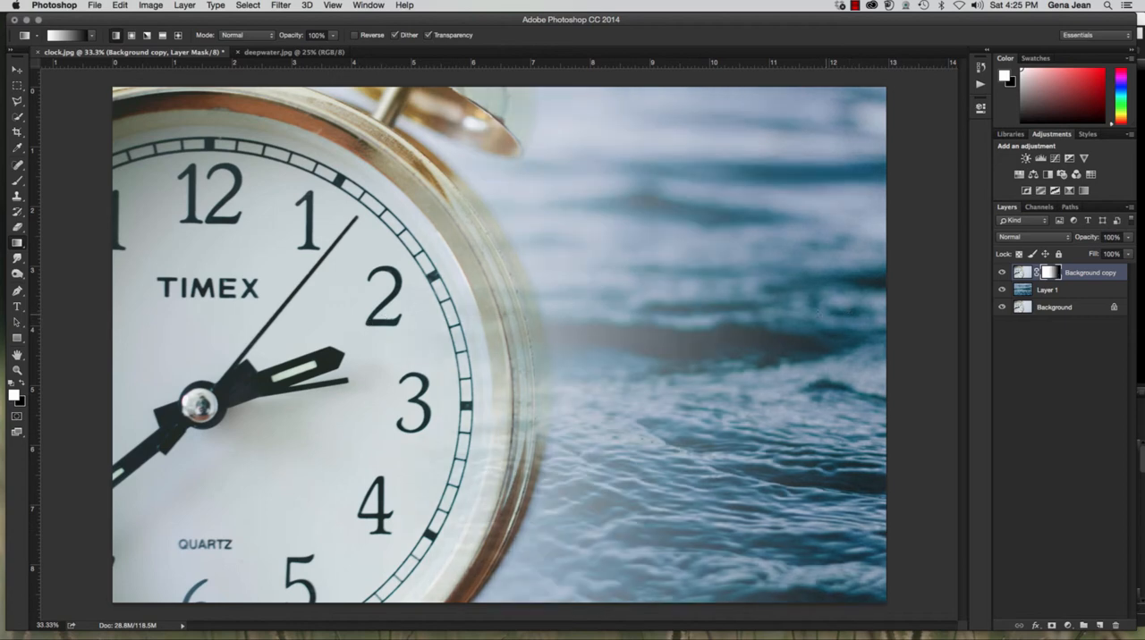
left_click_drag(444, 317, 532, 319)
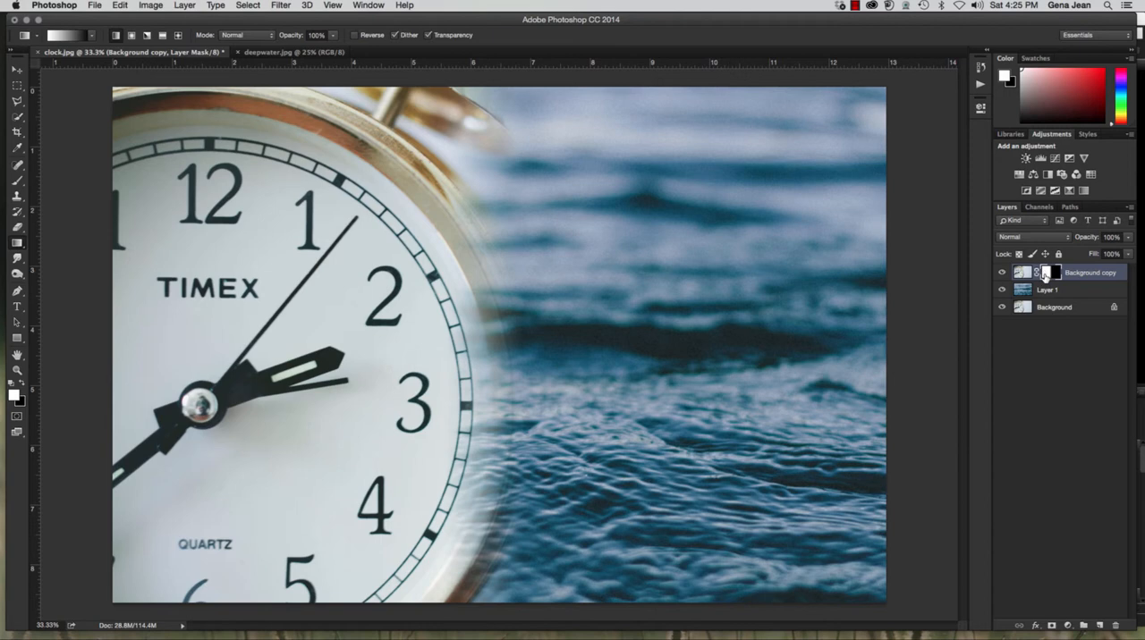
Paint white on the mask with a size 400 brush down the clock's right side to bring the faded dial and rim back
key("b")
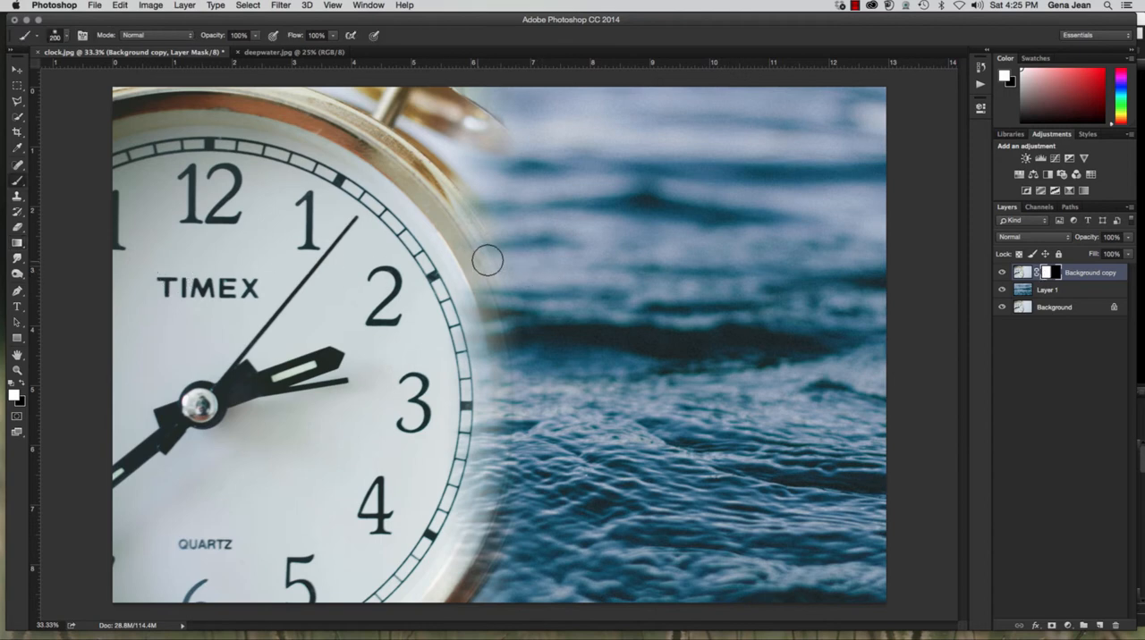
key("bracketright")
key("bracketright")
key("bracketright")
key("bracketright")
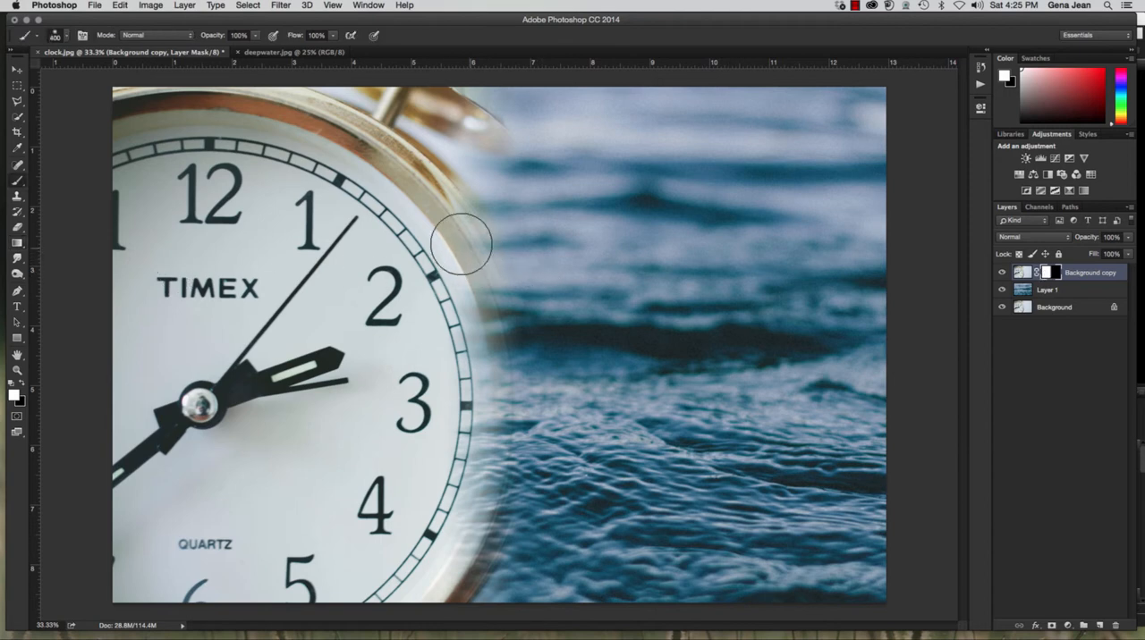
mouse_move(459, 349)
left_mouse_down()
mouse_move(488, 550)
mouse_move(384, 595)
left_mouse_up()
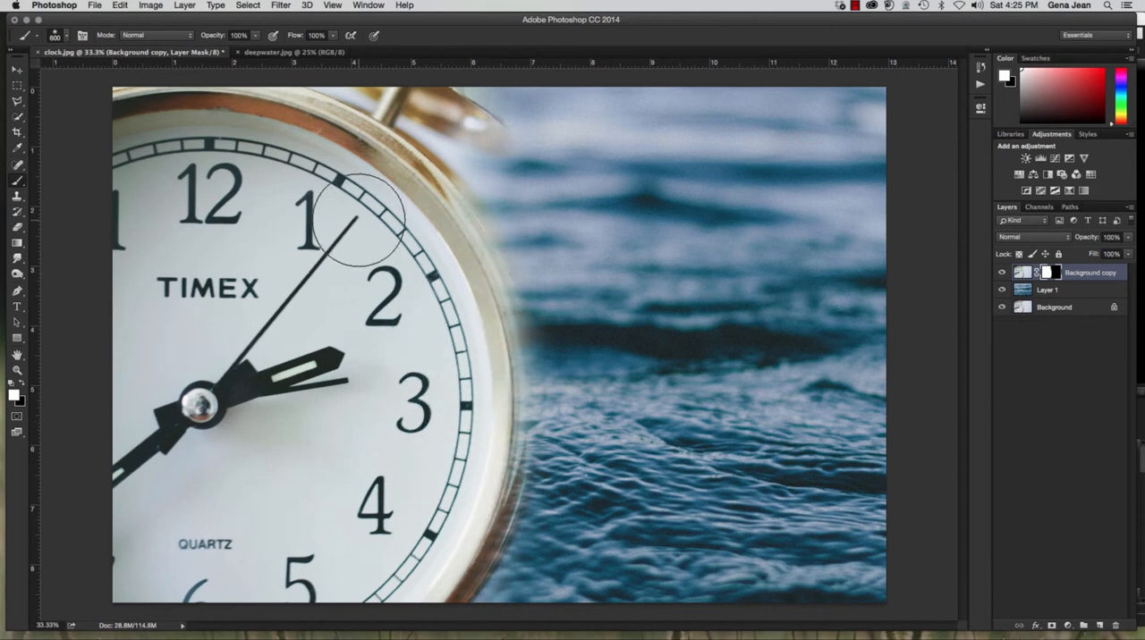
Set the brush size to 250 and paint white on the mask along the clock's outer rim to restore its edge
key("bracketright")
key("bracketright")
key("bracketright")
key("bracketleft")
key("bracketleft")
key("bracketleft")
key("bracketleft")
key("bracketleft")
key("bracketleft")
key("bracketleft")
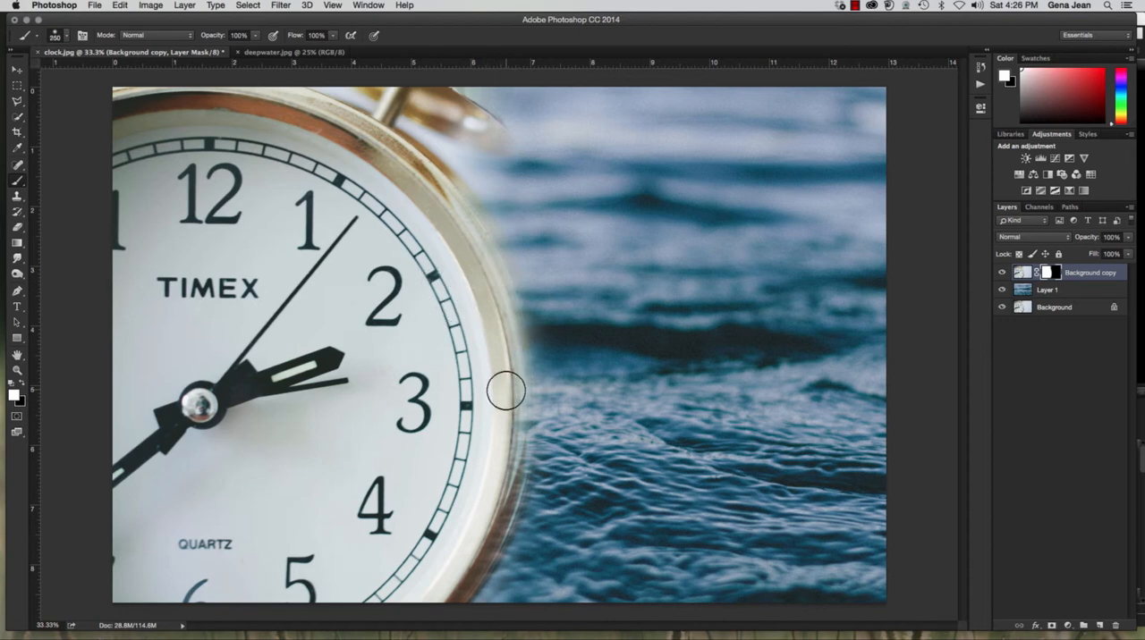
mouse_move(503, 341)
left_mouse_down()
mouse_move(512, 453)
mouse_move(506, 500)
mouse_move(483, 538)
mouse_move(514, 431)
mouse_move(457, 223)
left_mouse_up()
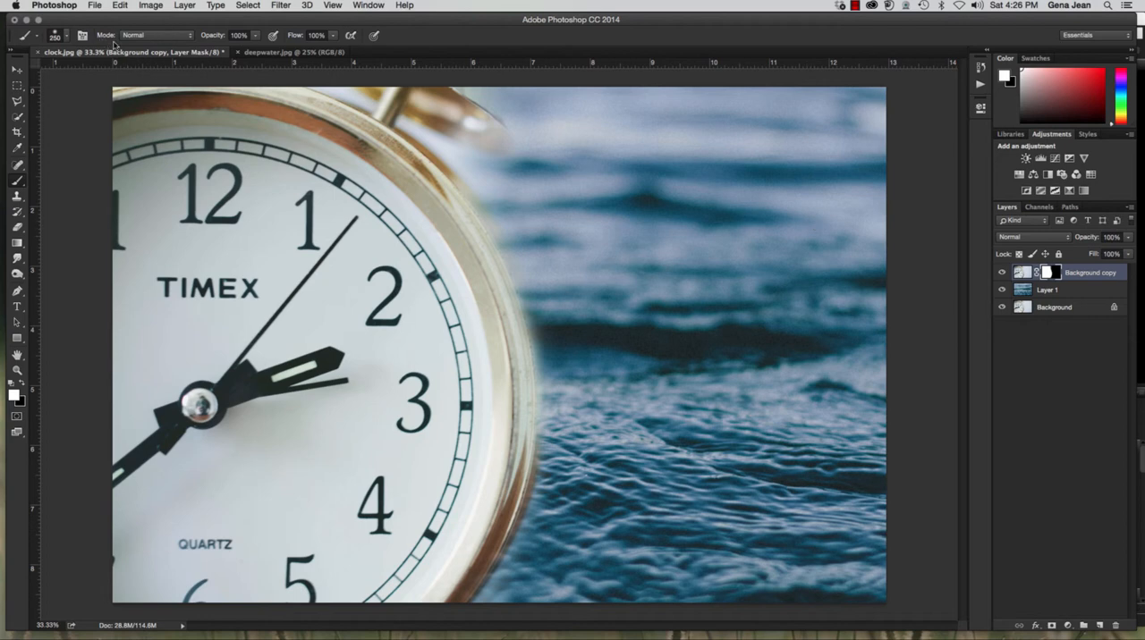
Switch to Adobe Bridge and select girl.jpg and pinkflower.jpg together in the Chapter7 folder
left_click(93, 6)
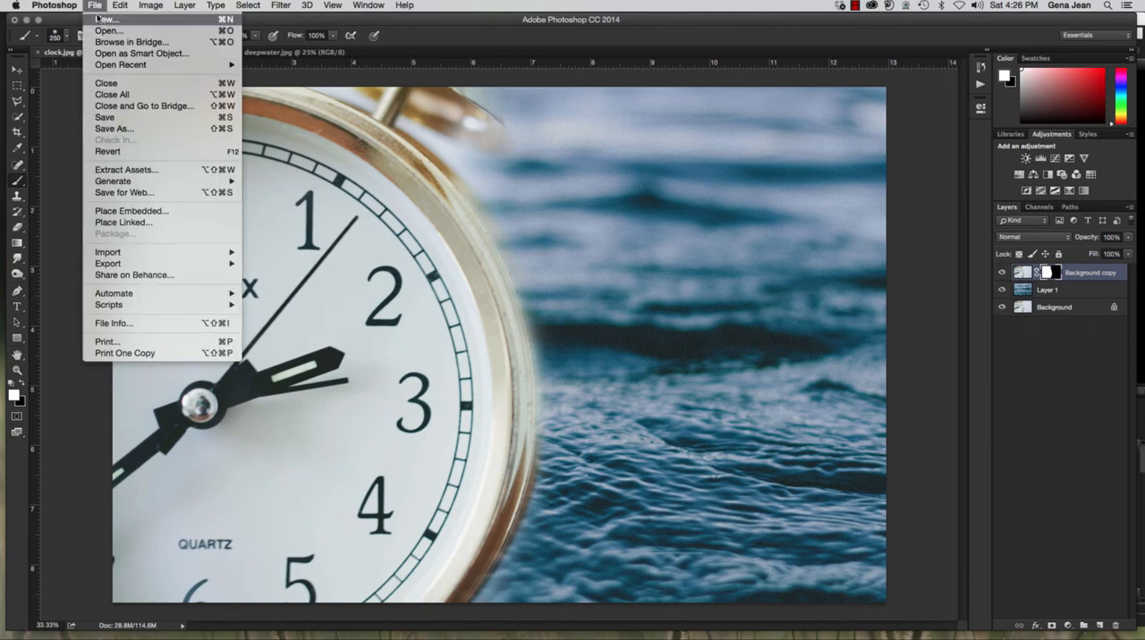
left_click(116, 43)
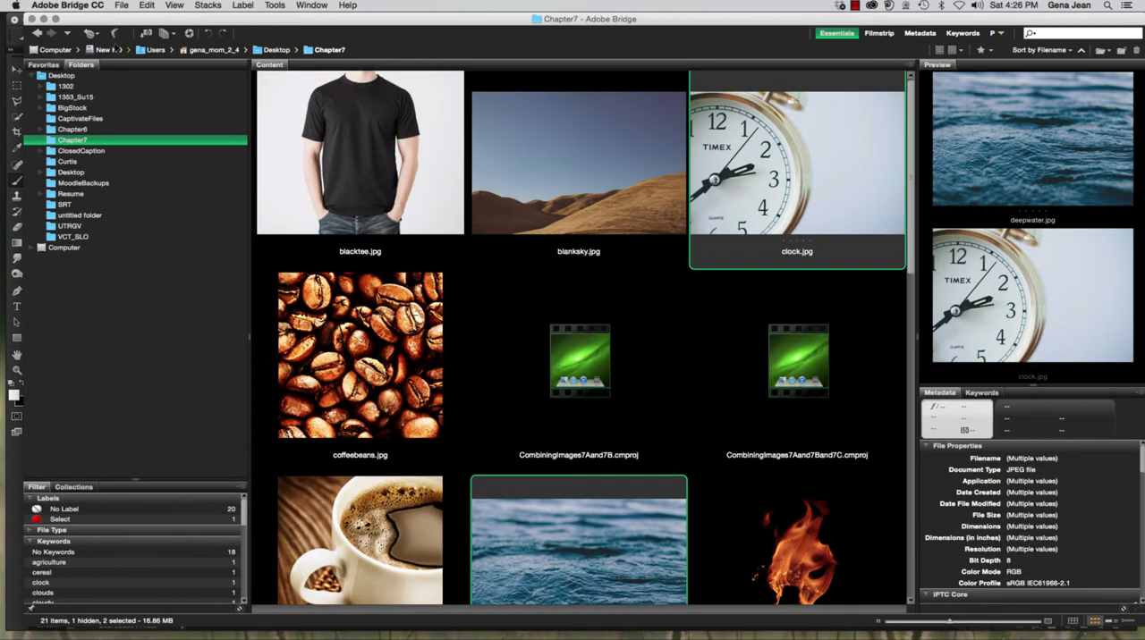
scroll(619, 284, "down", 10)
scroll(619, 284, "up", 2)
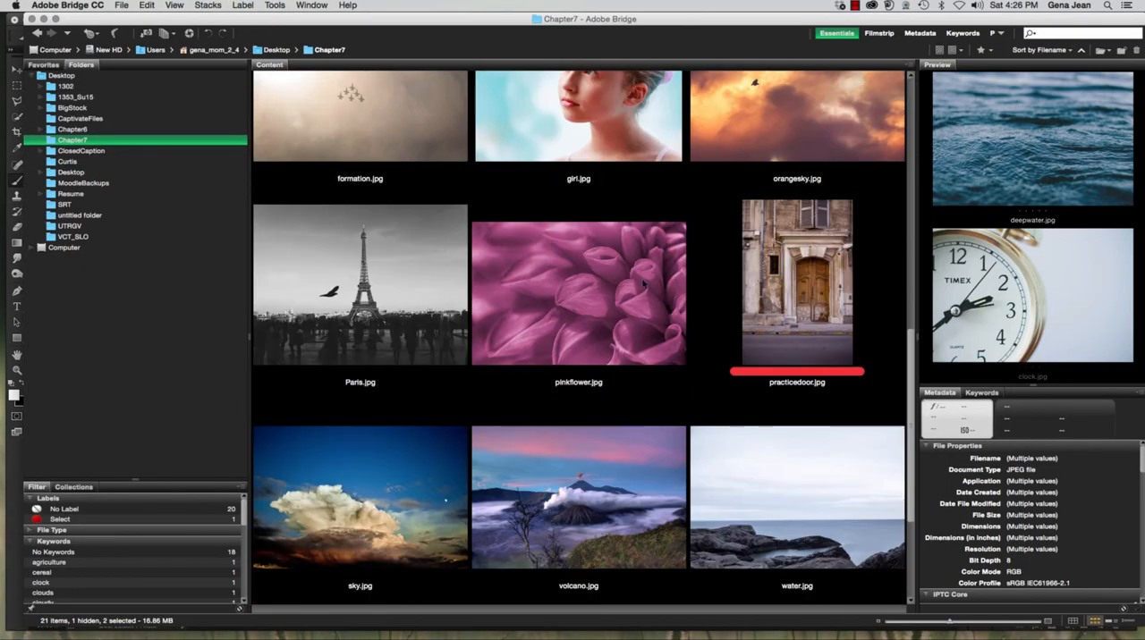
left_click(615, 146)
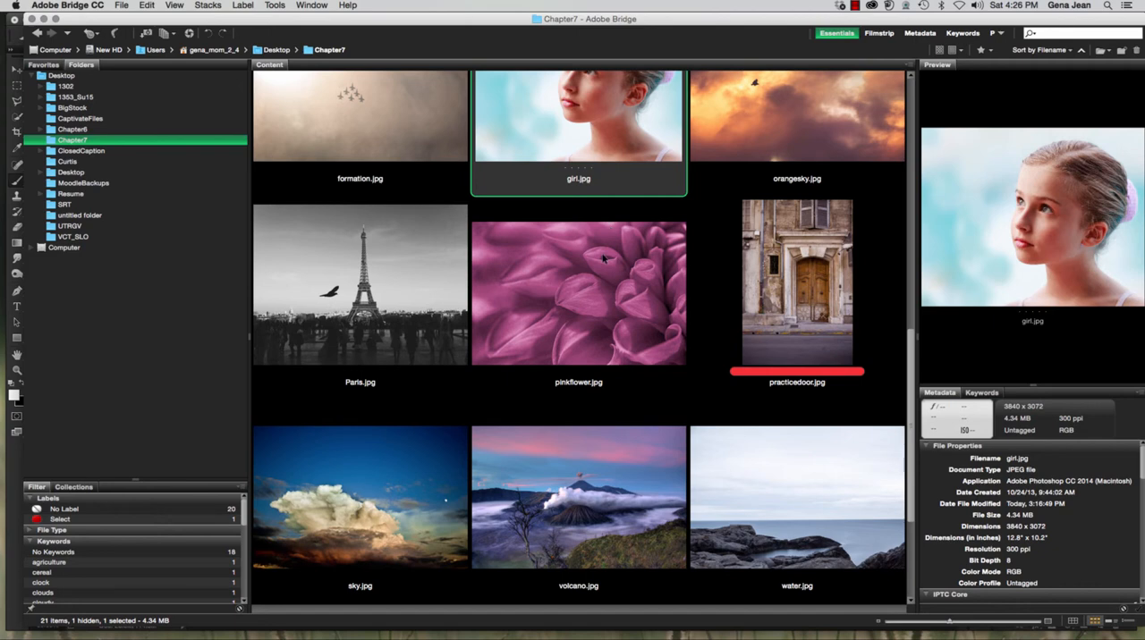
left_click(603, 259, "shift")
left_click(601, 253)
left_click(597, 157, "super")
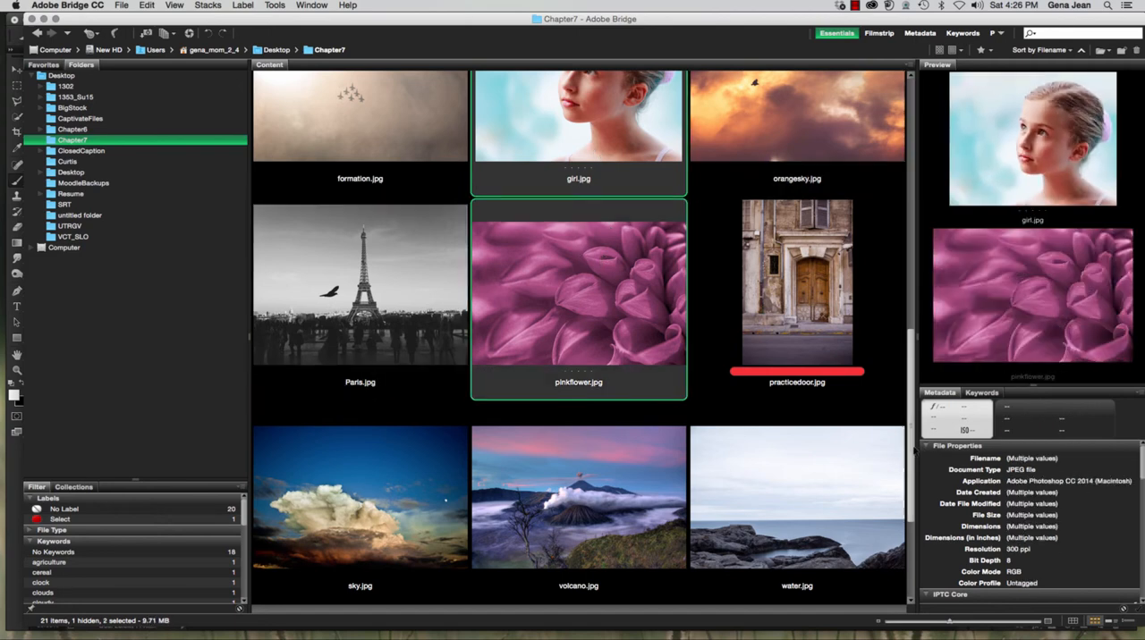
Preview girl.jpg and pinkflower.jpg one at a time, finishing with girl.jpg selected
left_click_drag(910, 450, 909, 412)
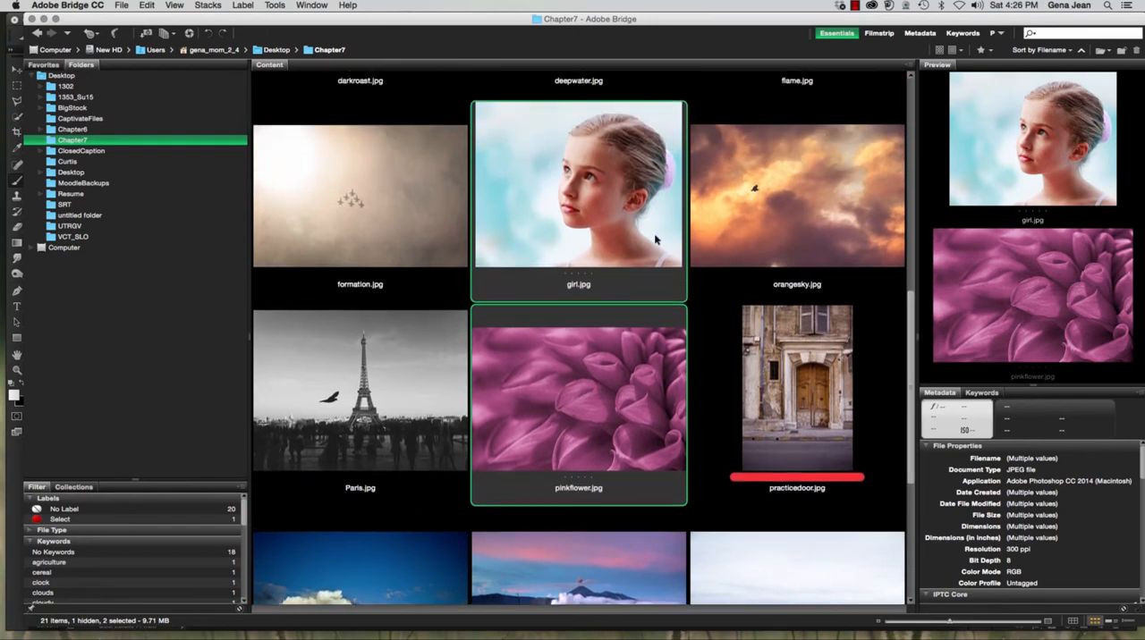
scroll(615, 194, "up", 5)
left_click(625, 459)
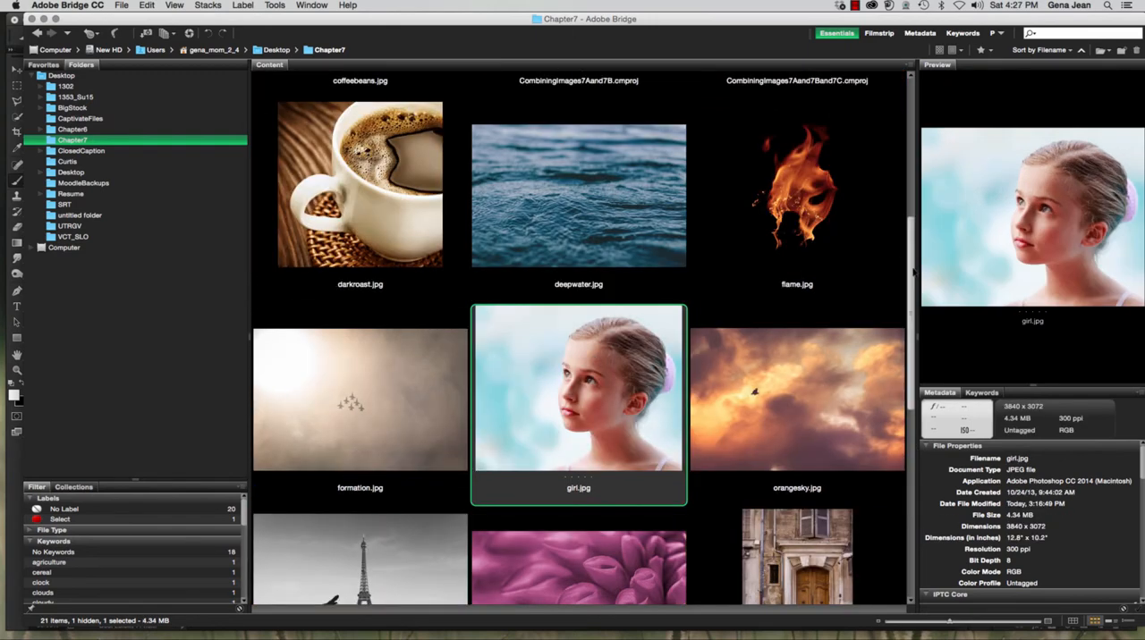
scroll(536, 429, "down", 5)
left_click(508, 427)
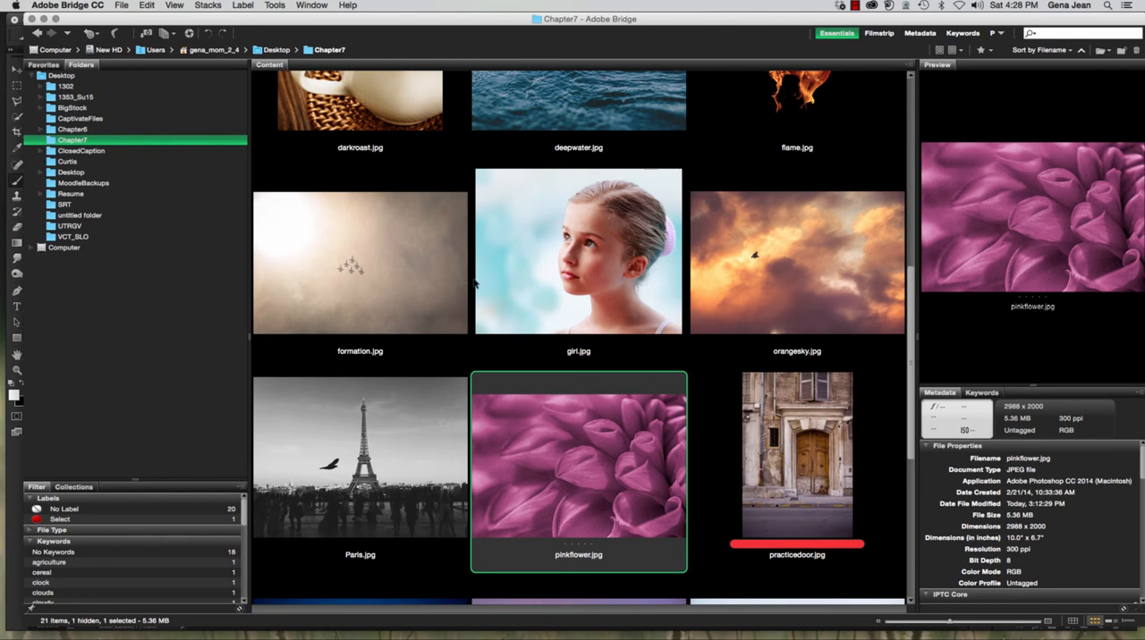
scroll(537, 402, "up", 3)
left_click(611, 529)
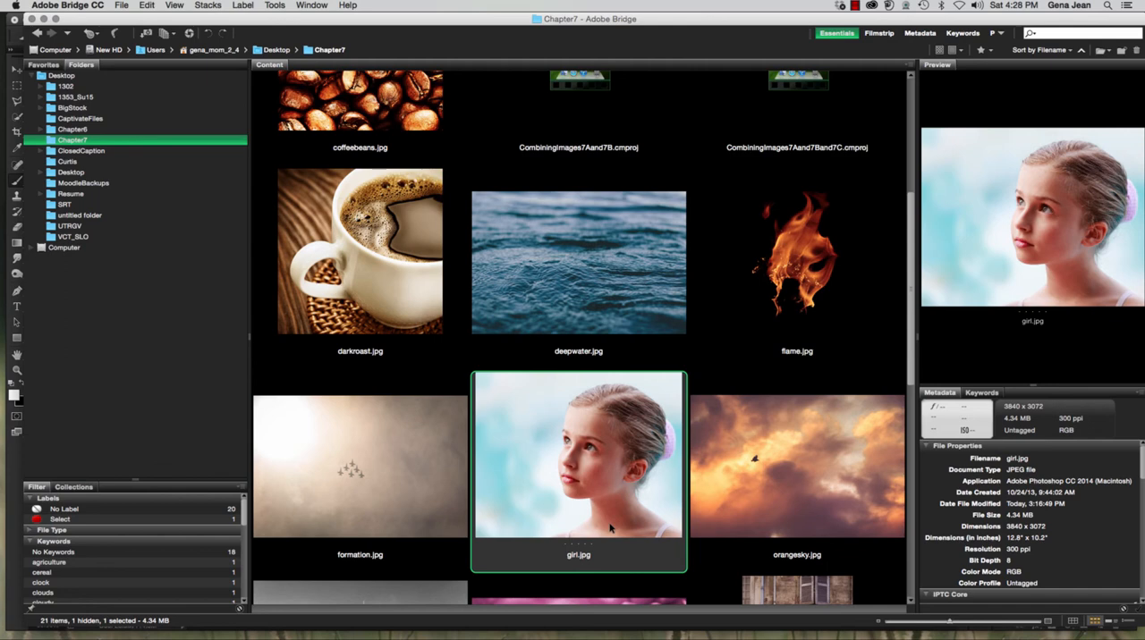